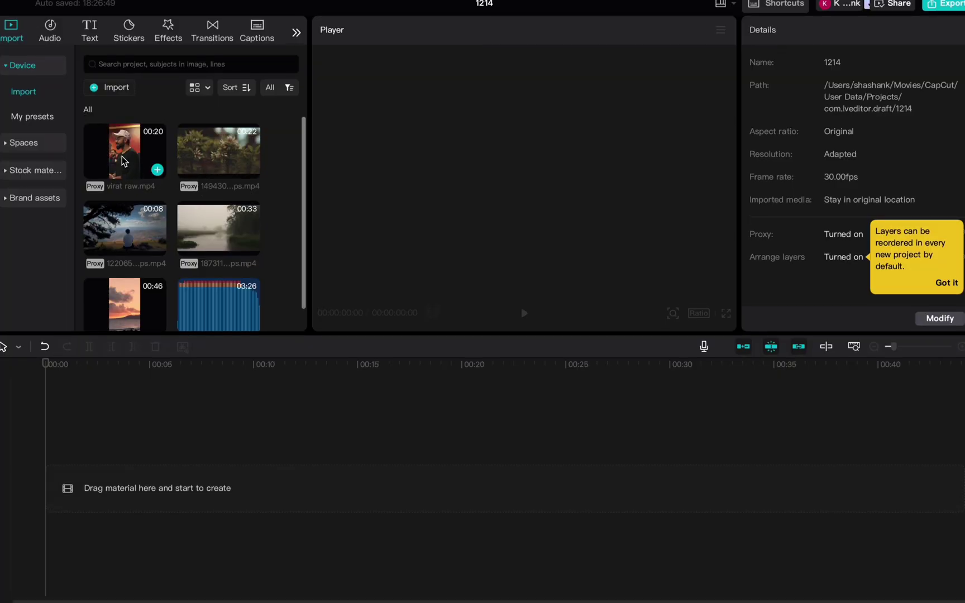
# Place virat raw.mp4 on the timeline and play it back to preview.
pyautogui.moveTo(124, 162); pyautogui.dragTo(86, 442)
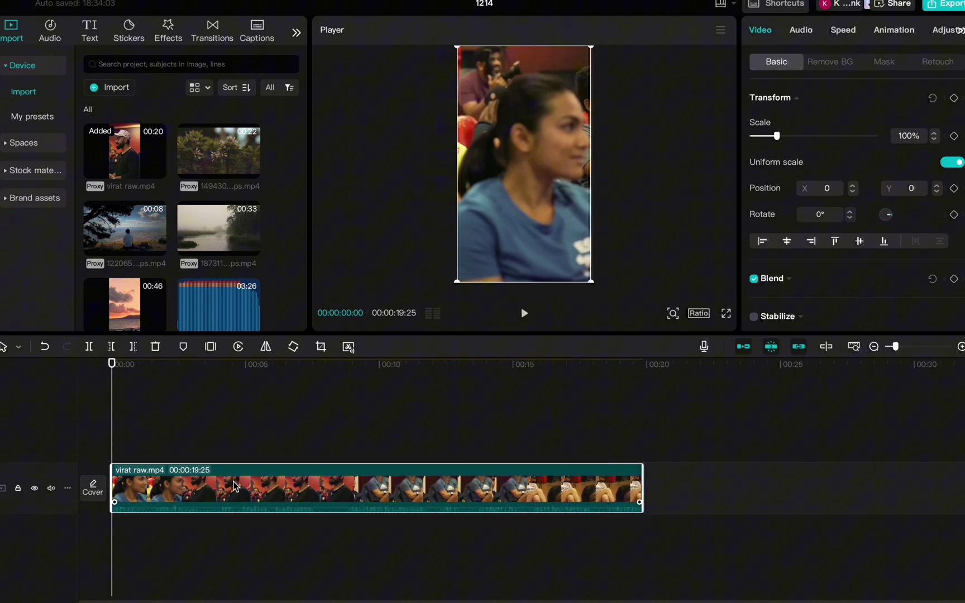
pyautogui.press('space')
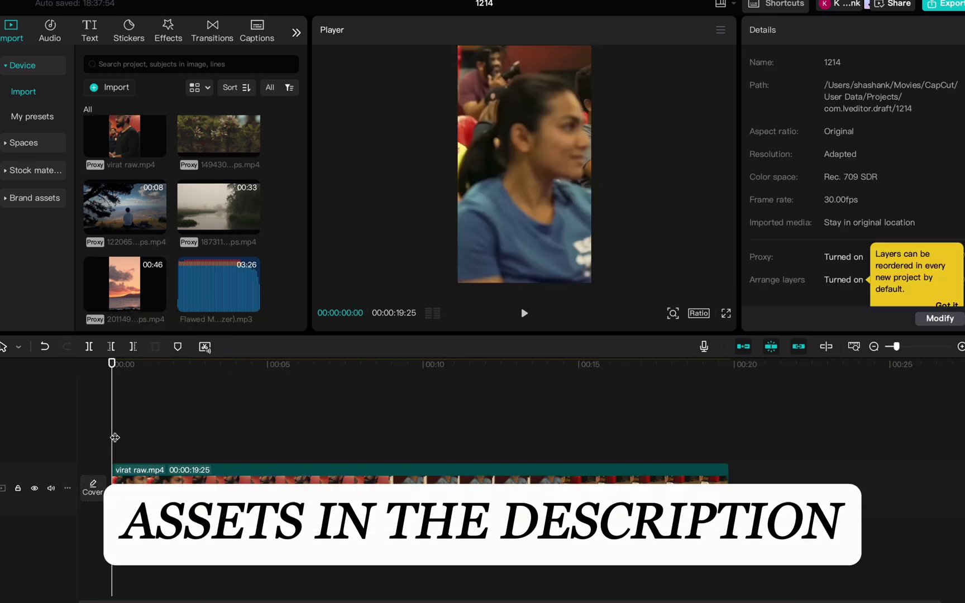
# Add a black stock clip above the speaker video, rotated vertical and scaled to fill the frame.
pyautogui.click(36, 171)
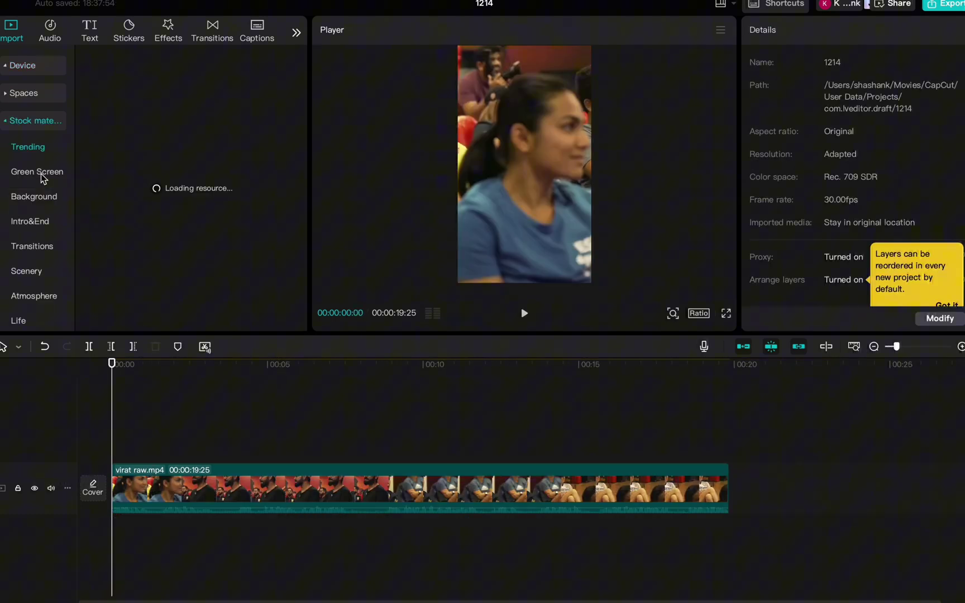
pyautogui.moveTo(220, 229); pyautogui.dragTo(117, 439)
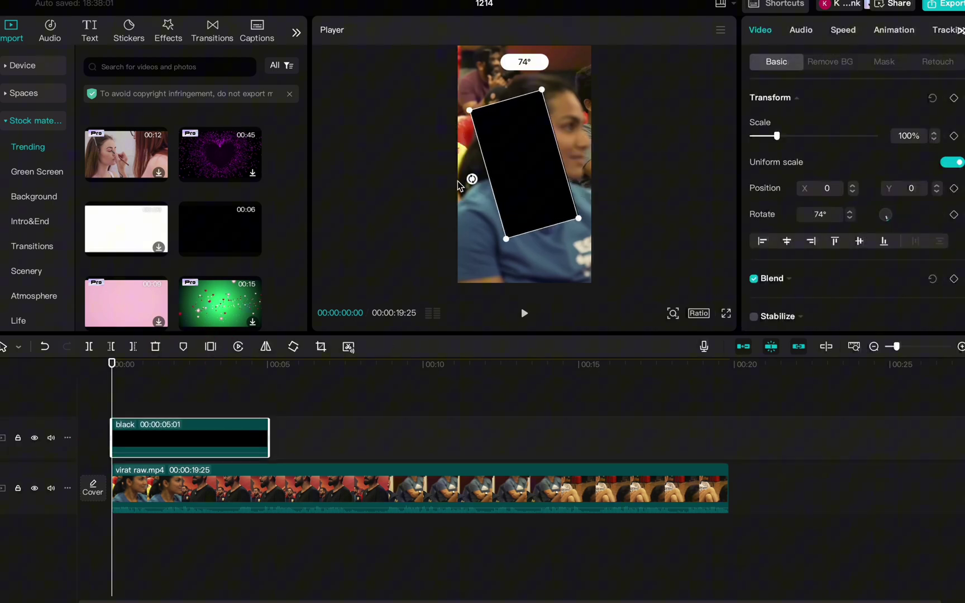
pyautogui.moveTo(510, 219); pyautogui.dragTo(485, 187)
pyautogui.moveTo(562, 231); pyautogui.dragTo(672, 278)
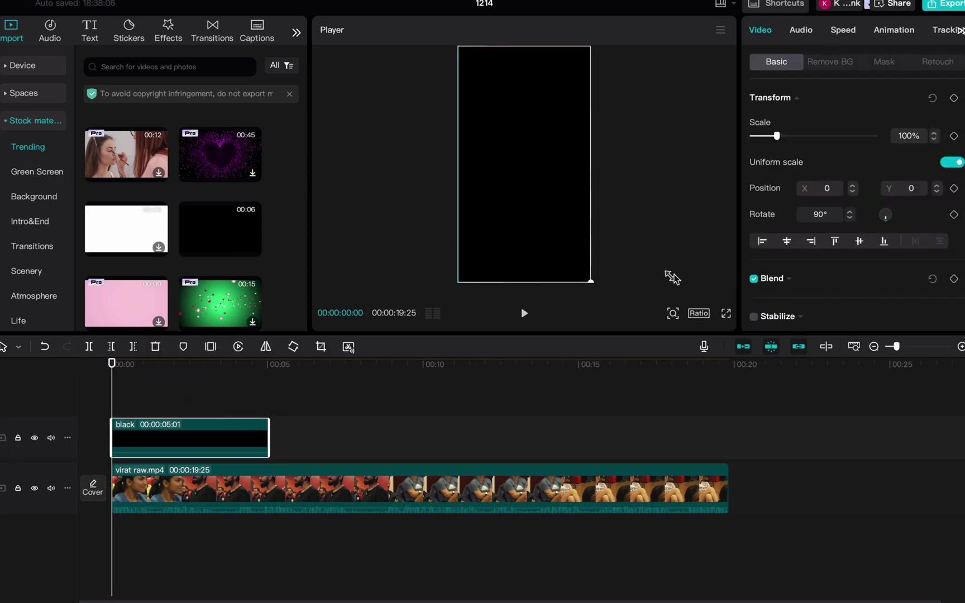
# Freeze-frame the black clip, delete the leftover pieces, and stretch Freeze over the full 19 seconds.
pyautogui.click(212, 348)
pyautogui.press('Delete')
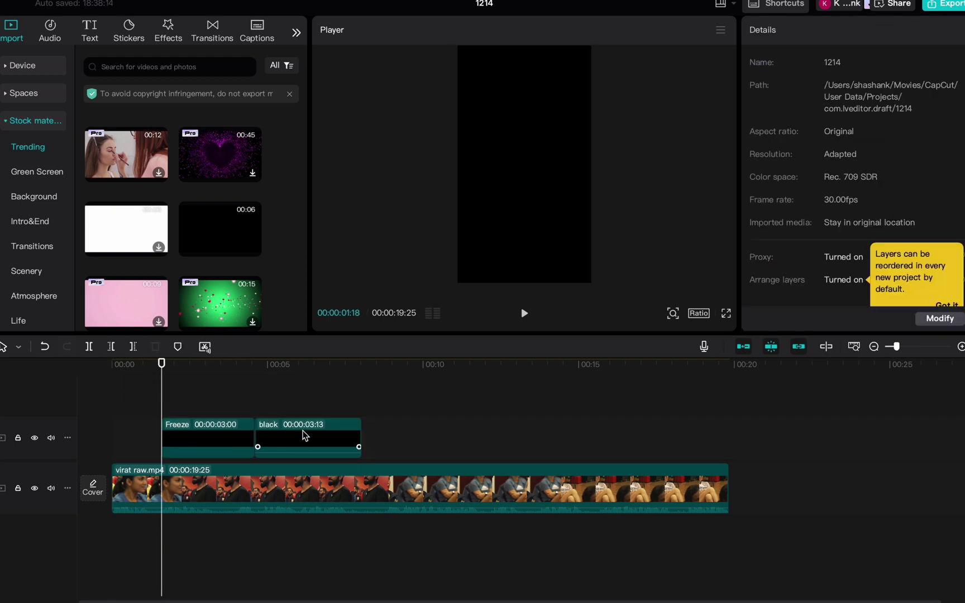
pyautogui.click(303, 434)
pyautogui.press('Delete')
pyautogui.click(213, 458)
pyautogui.click(160, 449)
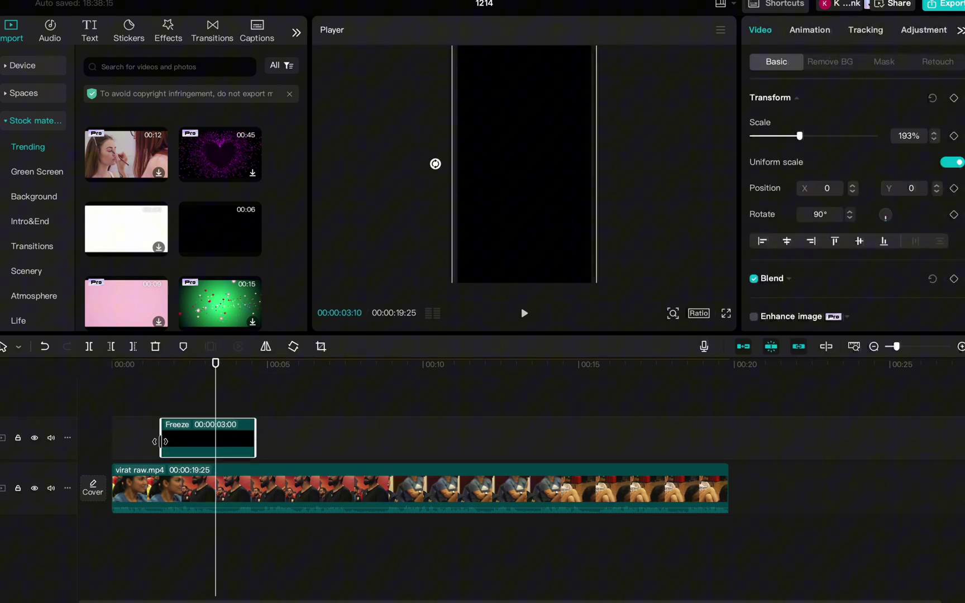
pyautogui.moveTo(160, 441); pyautogui.dragTo(110, 441)
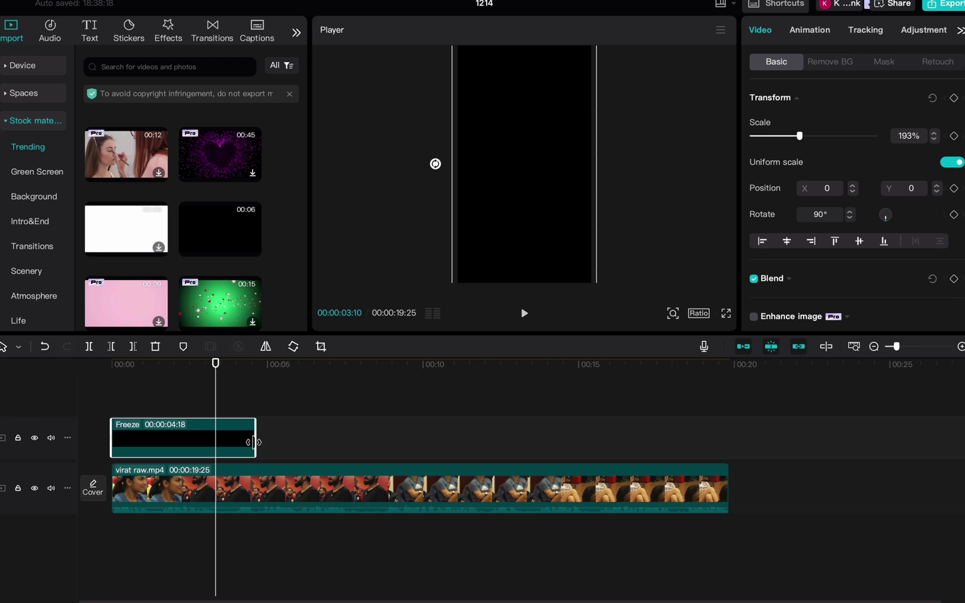
pyautogui.moveTo(254, 442); pyautogui.dragTo(732, 498)
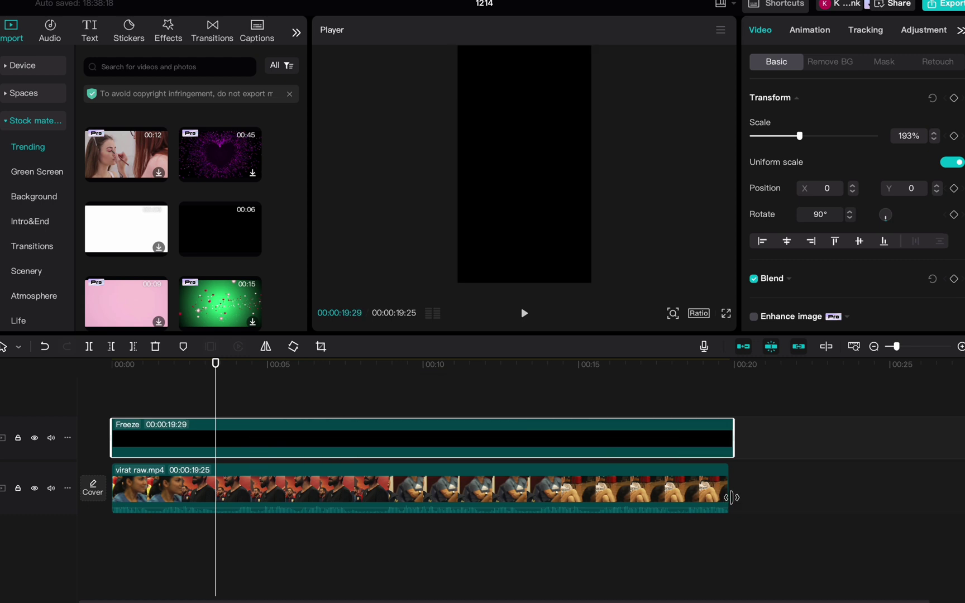
pyautogui.click(239, 484)
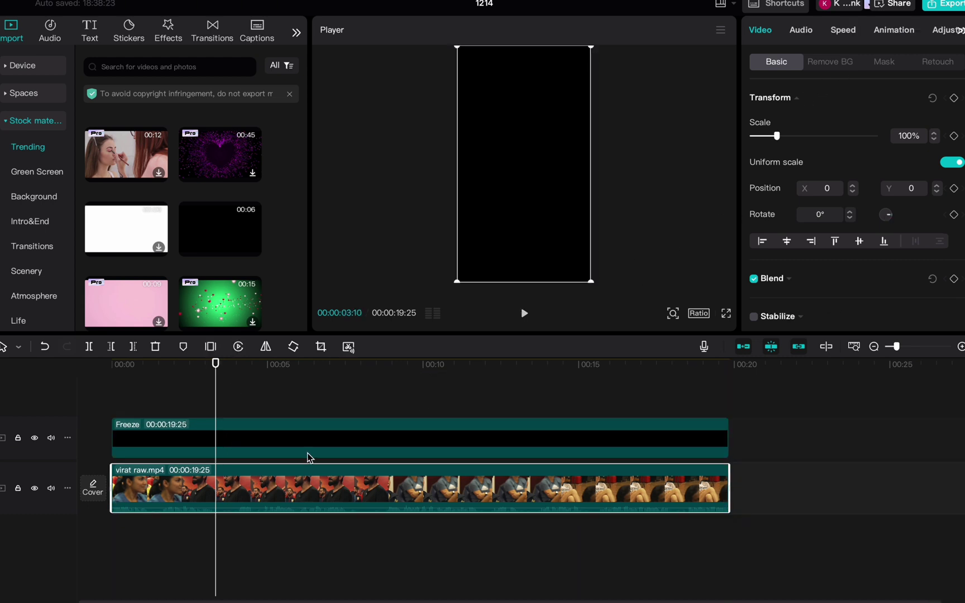
# Shift the speaker lower and cut a reversed, widened rectangle mask into the black Freeze layer.
pyautogui.moveTo(309, 458); pyautogui.dragTo(472, 206)
pyautogui.moveTo(524, 222); pyautogui.dragTo(523, 230)
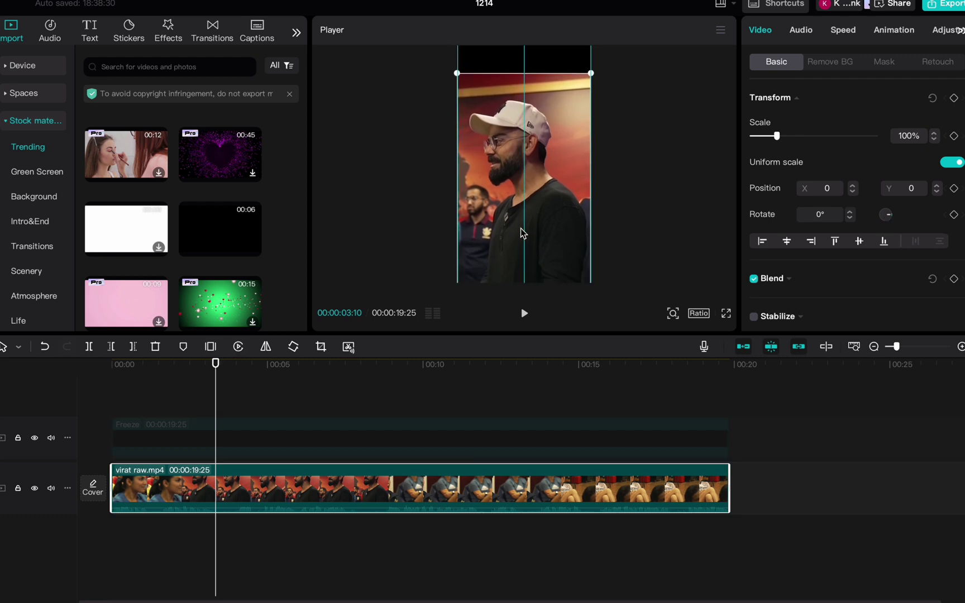
pyautogui.click(236, 442)
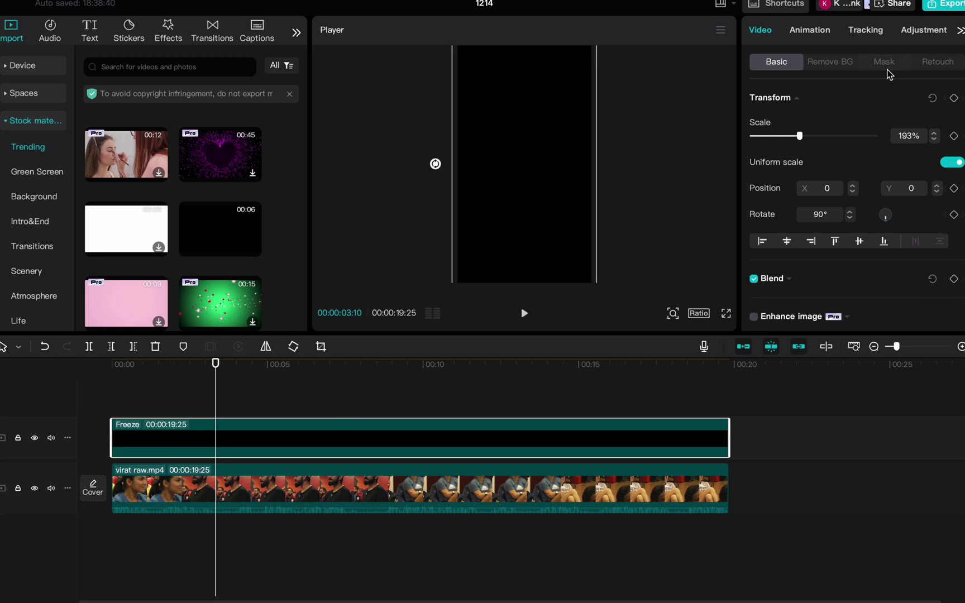
pyautogui.click(887, 66)
pyautogui.click(766, 204)
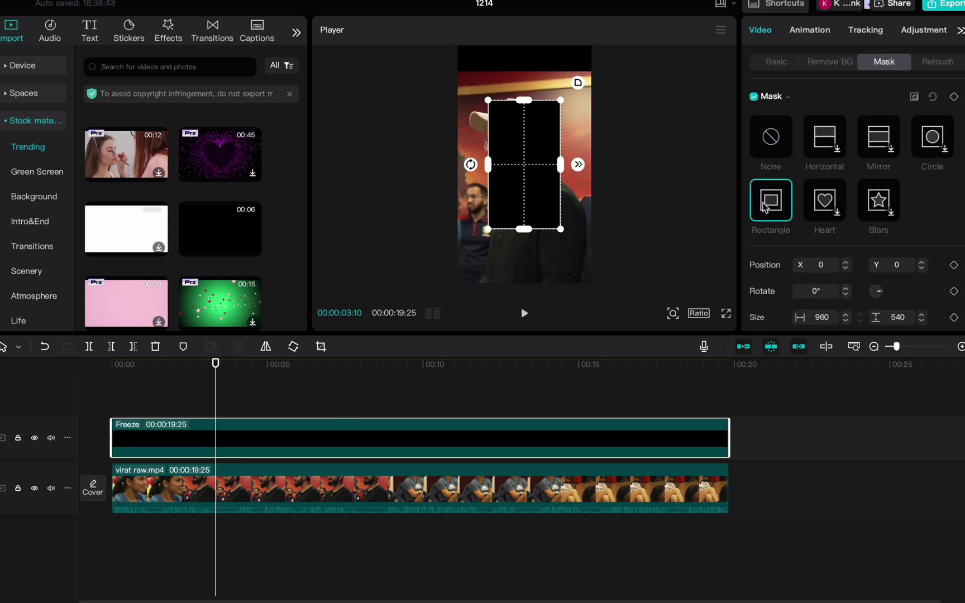
pyautogui.click(921, 97)
pyautogui.moveTo(558, 166); pyautogui.dragTo(581, 166)
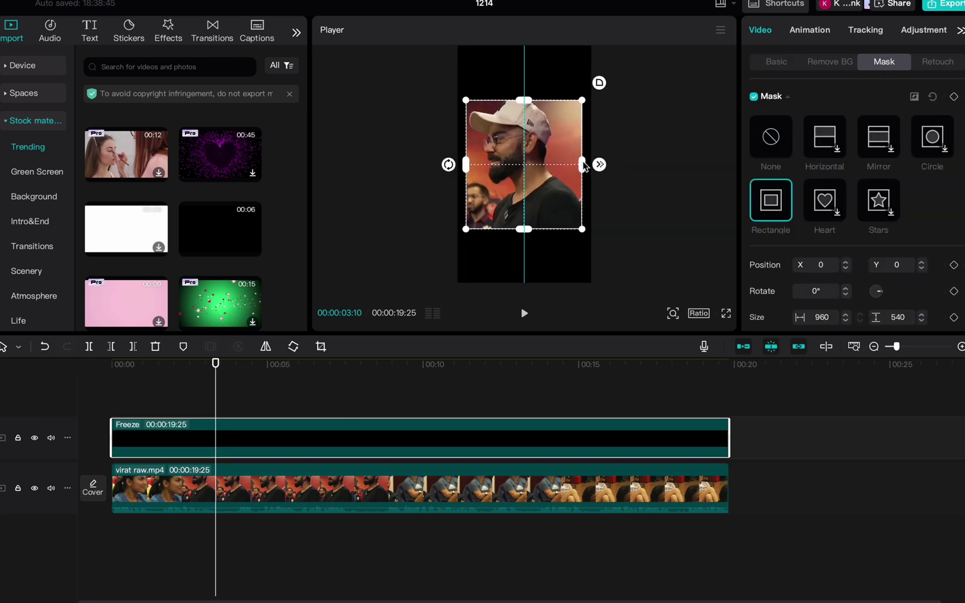
# Play back the masked reel and stop at about eight seconds.
pyautogui.scroll(-3, 821, 235)
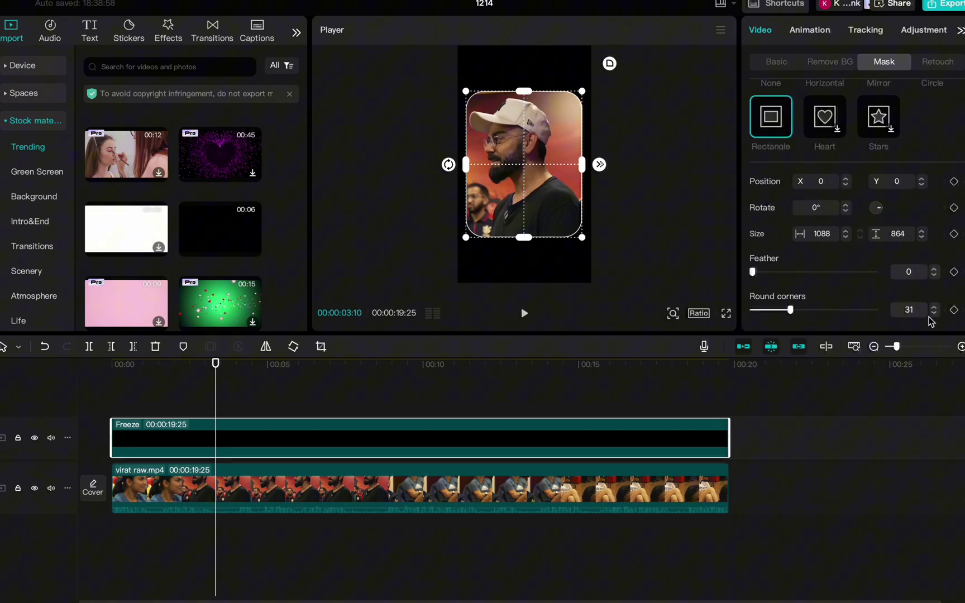
pyautogui.click(775, 62)
pyautogui.click(138, 395)
pyautogui.press('space')
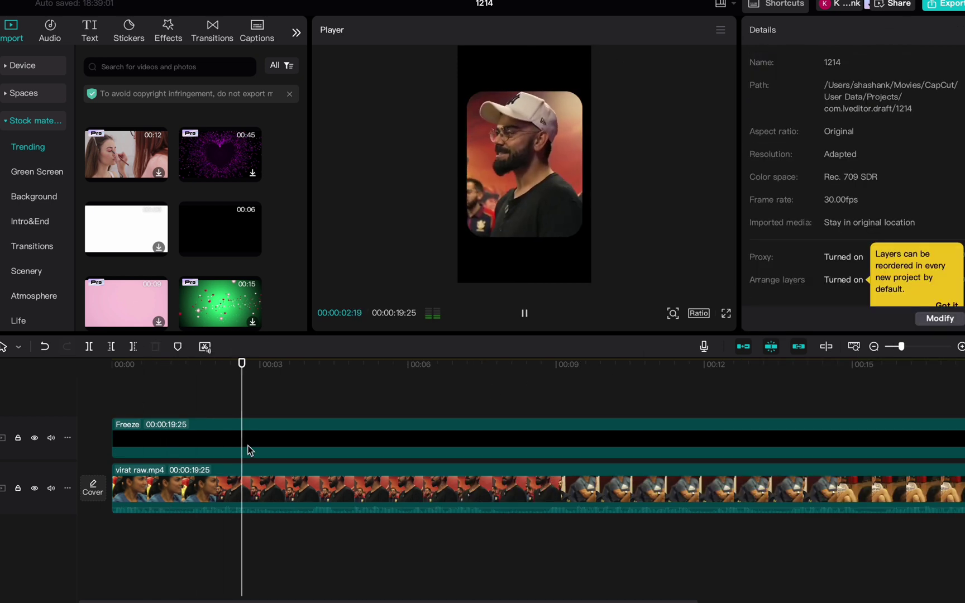
pyautogui.hscroll(2, 405, 496)
pyautogui.hscroll(2, 405, 496)
pyautogui.hscroll(1, 405, 496)
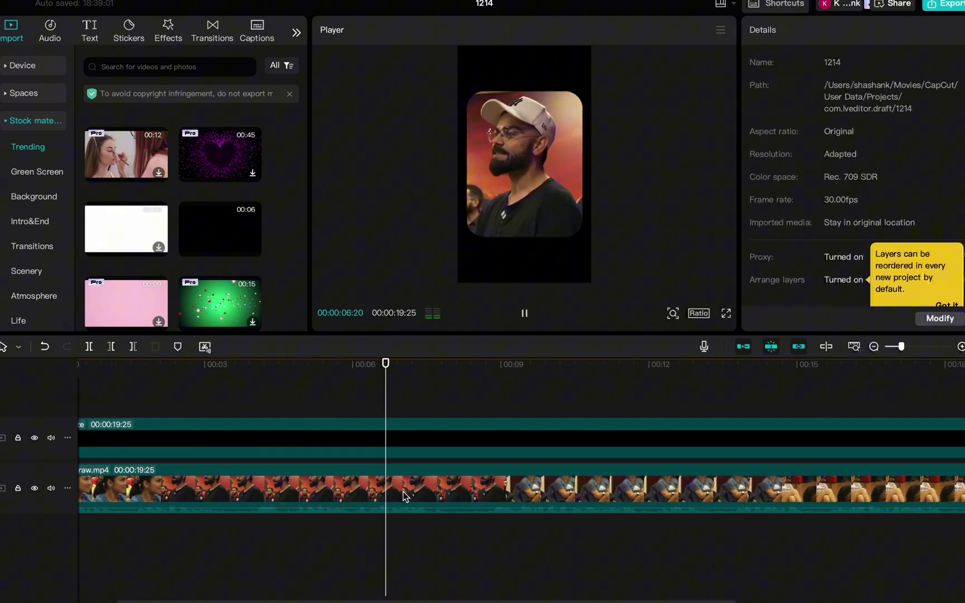
pyautogui.click(491, 531)
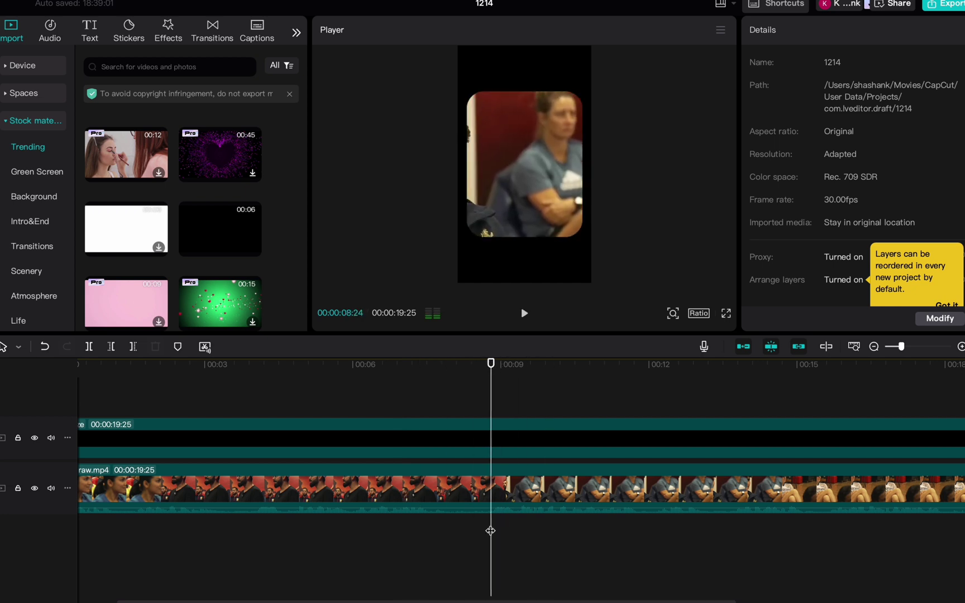
# Place the flower b-roll at the playhead, enlarged and shifted to frame the flowers.
pyautogui.click(23, 65)
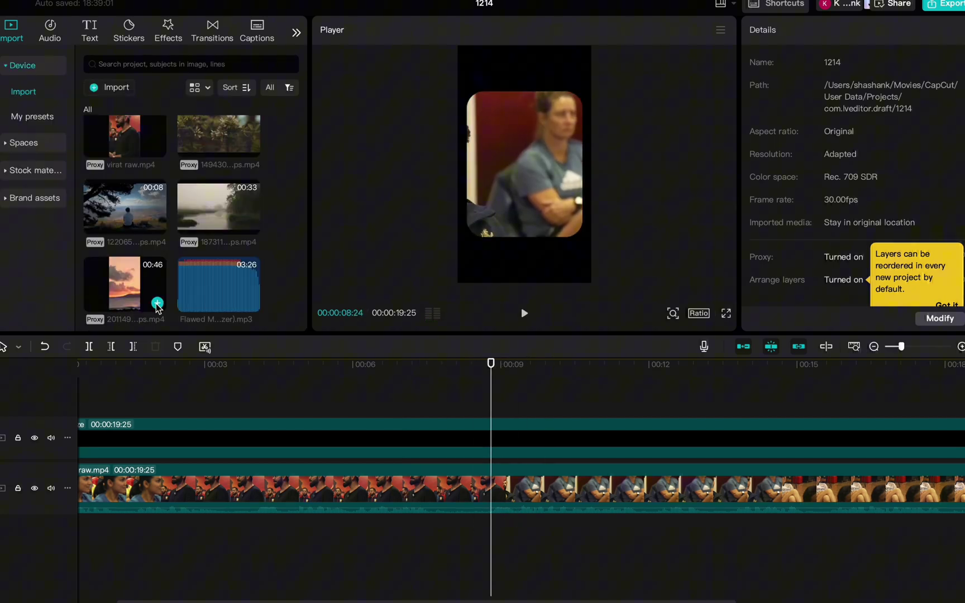
pyautogui.moveTo(218, 135); pyautogui.dragTo(491, 466)
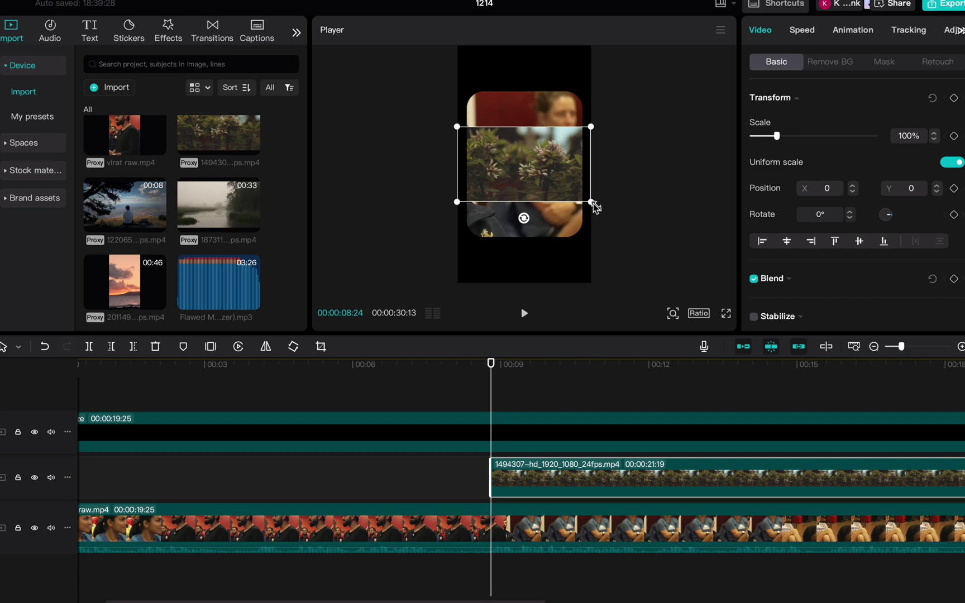
pyautogui.moveTo(588, 203); pyautogui.dragTo(681, 269)
pyautogui.moveTo(637, 223); pyautogui.dragTo(595, 209)
# Split the b-roll, trim it at the video's end, and swap a piece for the resized sunset clip.
pyautogui.press('space')
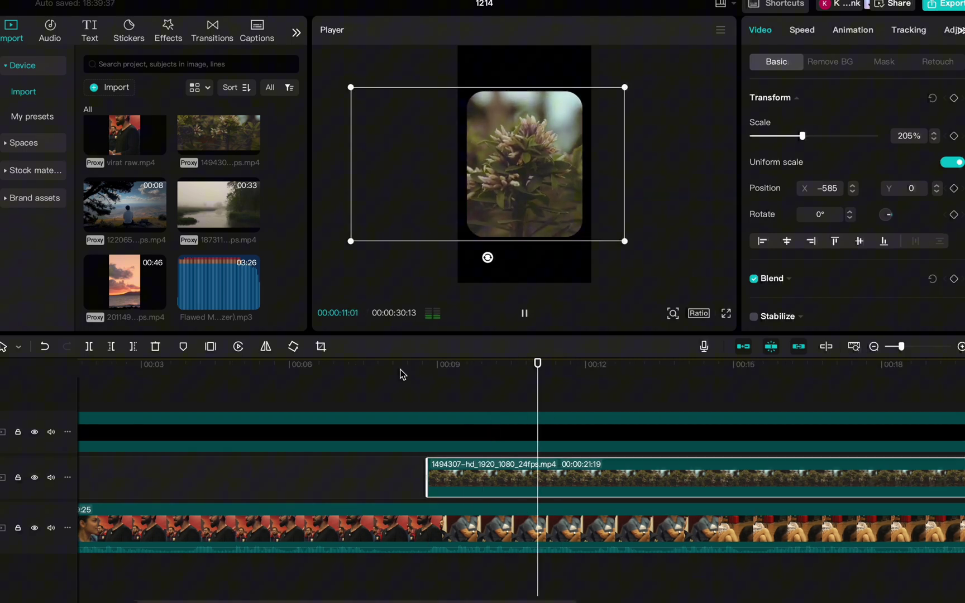
pyautogui.hotkey('ctrl', 'b')
pyautogui.hotkey('ctrl', 'b')
pyautogui.hotkey('ctrl', 'b')
pyautogui.press('w')
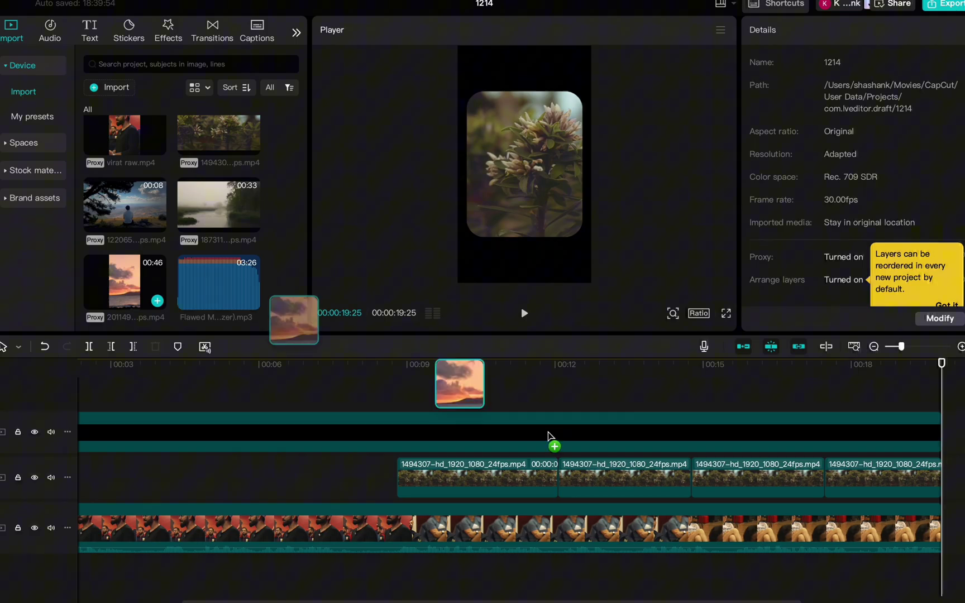
pyautogui.moveTo(125, 282); pyautogui.dragTo(614, 472)
pyautogui.click(606, 451)
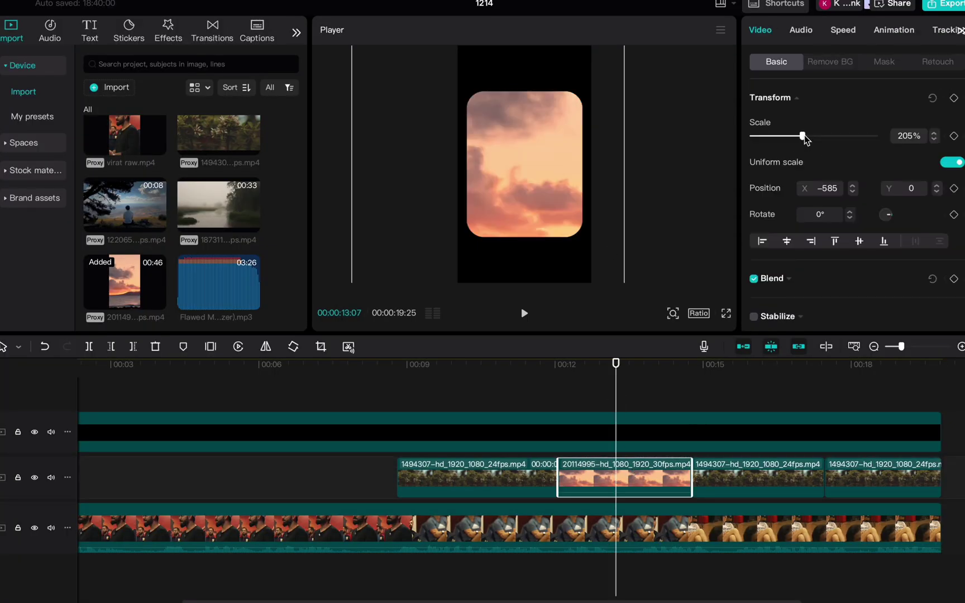
pyautogui.moveTo(803, 136); pyautogui.dragTo(773, 135)
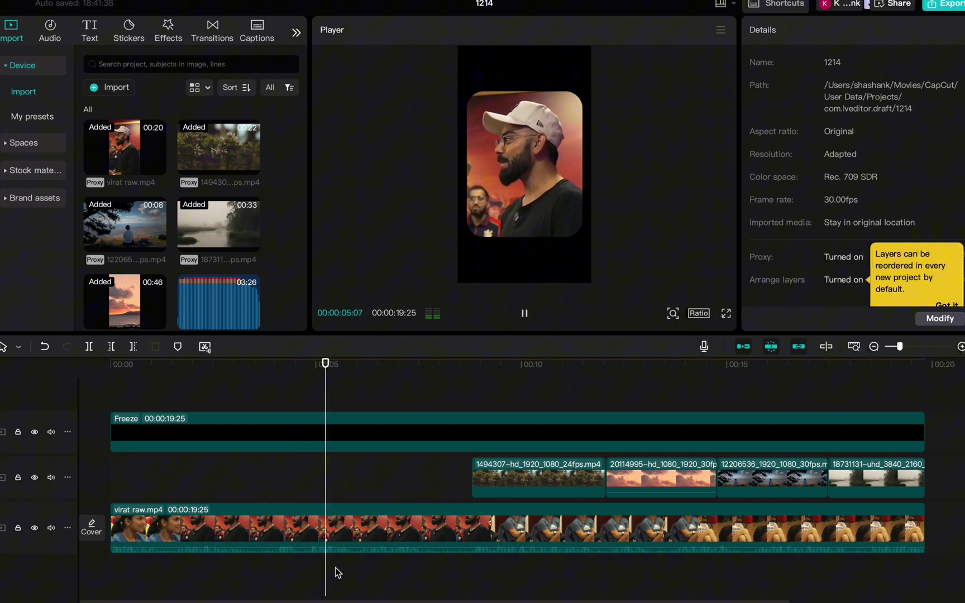
# Add a black stock clip on a new top track at about six seconds, rotated vertical and enlarged.
pyautogui.click(359, 567)
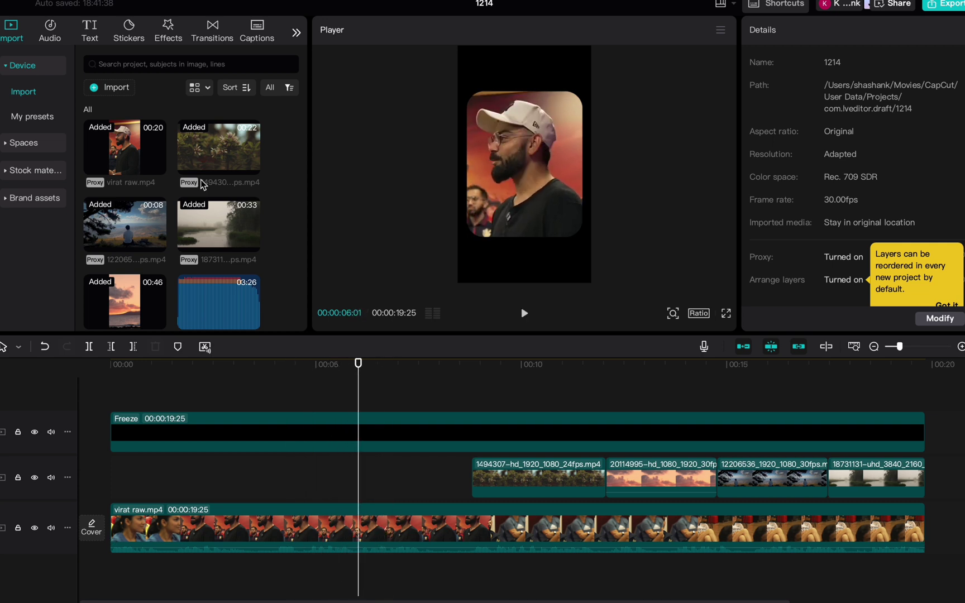
pyautogui.click(25, 172)
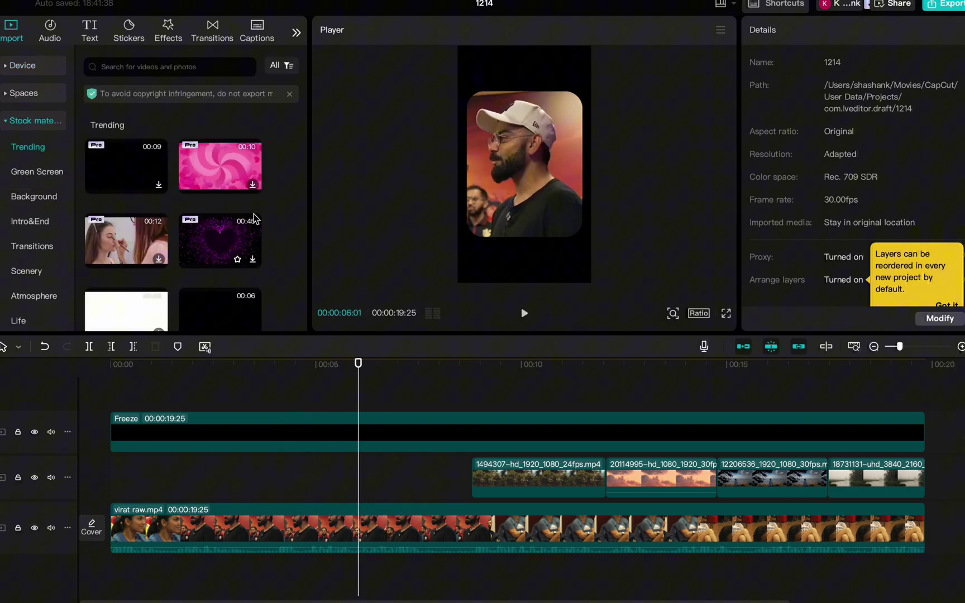
pyautogui.moveTo(223, 269); pyautogui.dragTo(454, 387)
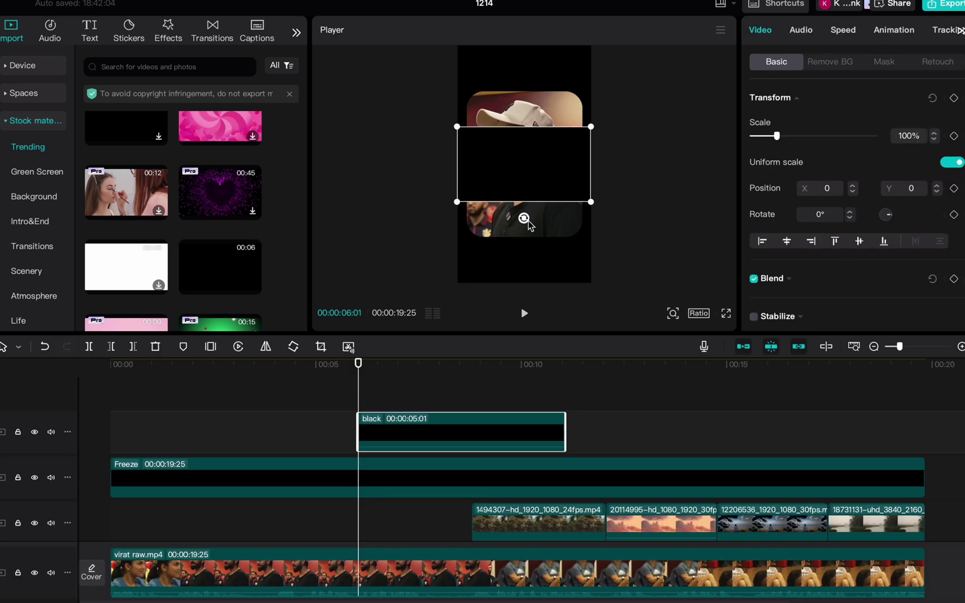
pyautogui.moveTo(525, 219)
pyautogui.mouseDown()
pyautogui.moveTo(420, 205)
pyautogui.moveTo(425, 177)
pyautogui.mouseUp()
pyautogui.moveTo(559, 235); pyautogui.dragTo(638, 287)
# Trim the black clip to end exactly where the b-roll begins.
pyautogui.click(494, 391)
pyautogui.press('w')
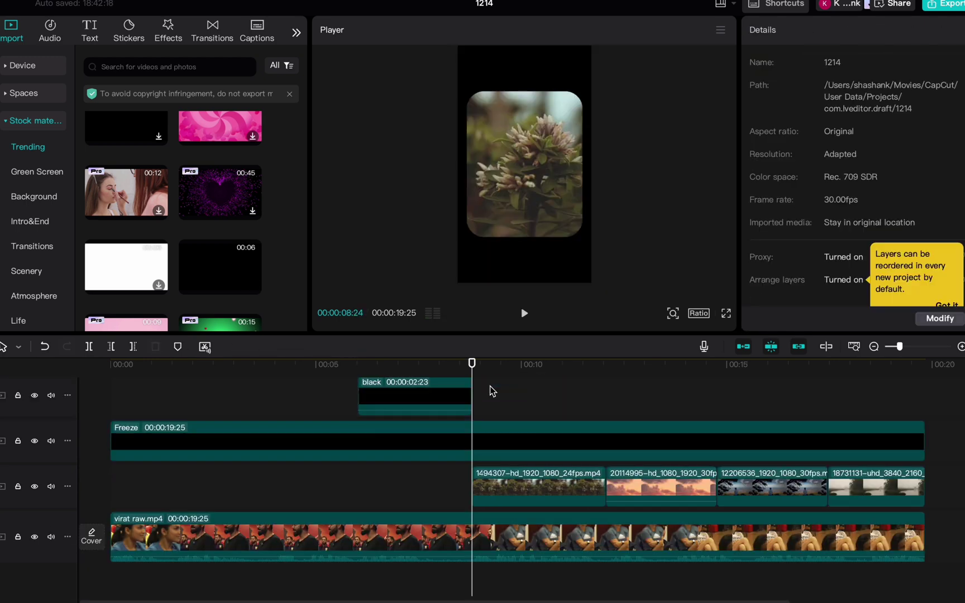
pyautogui.click(334, 401)
pyautogui.press('space')
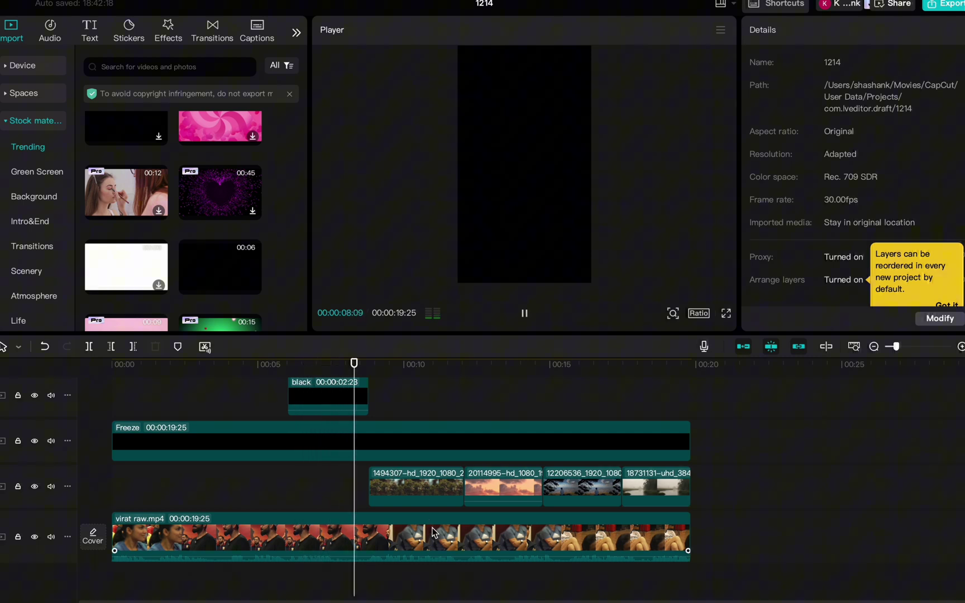
pyautogui.press('space')
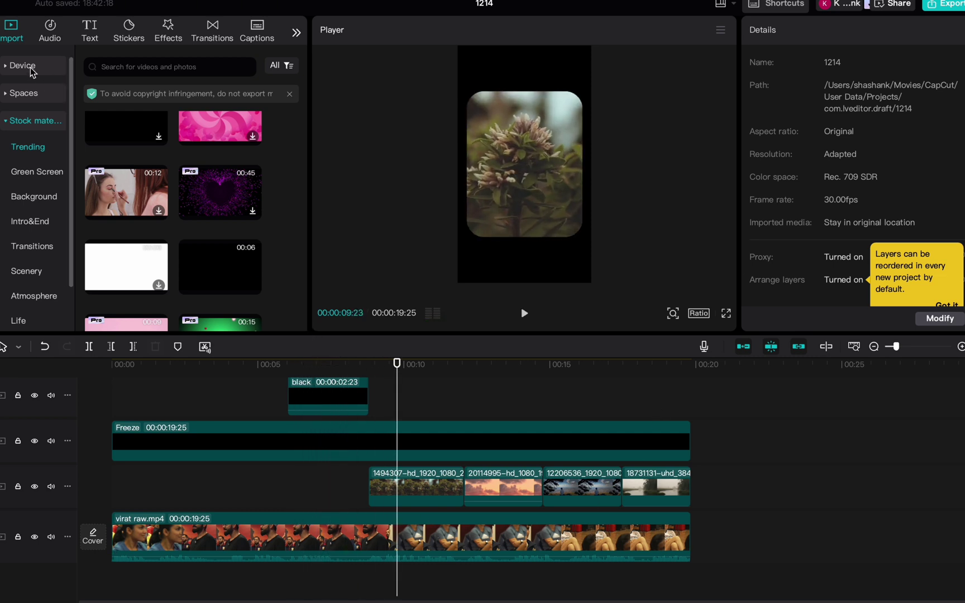
# Add the Flawed Mangoes – Dramamine music to the timeline and play it.
pyautogui.click(30, 70)
pyautogui.moveTo(219, 283); pyautogui.dragTo(167, 581)
pyautogui.press('space')
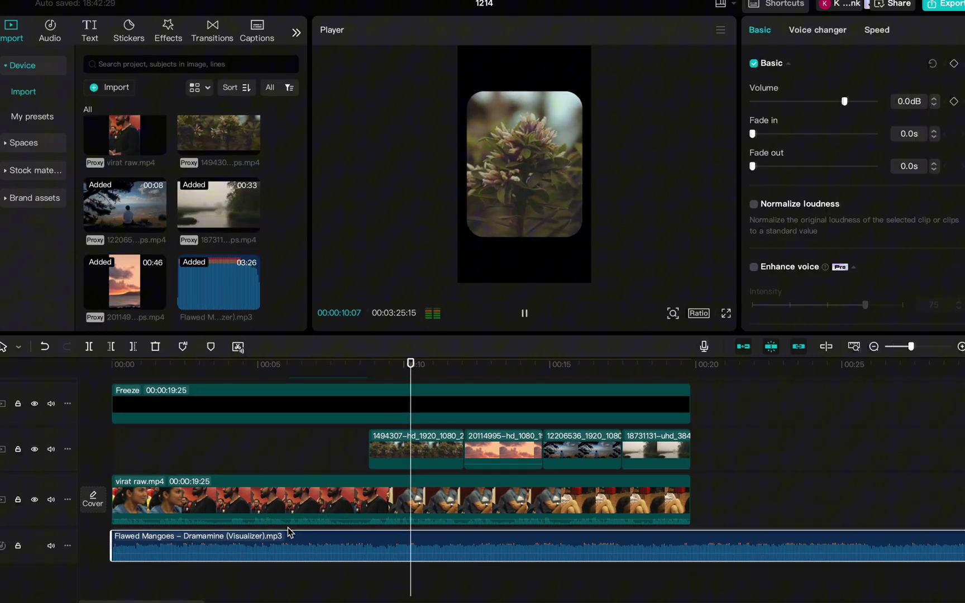
pyautogui.click(148, 433)
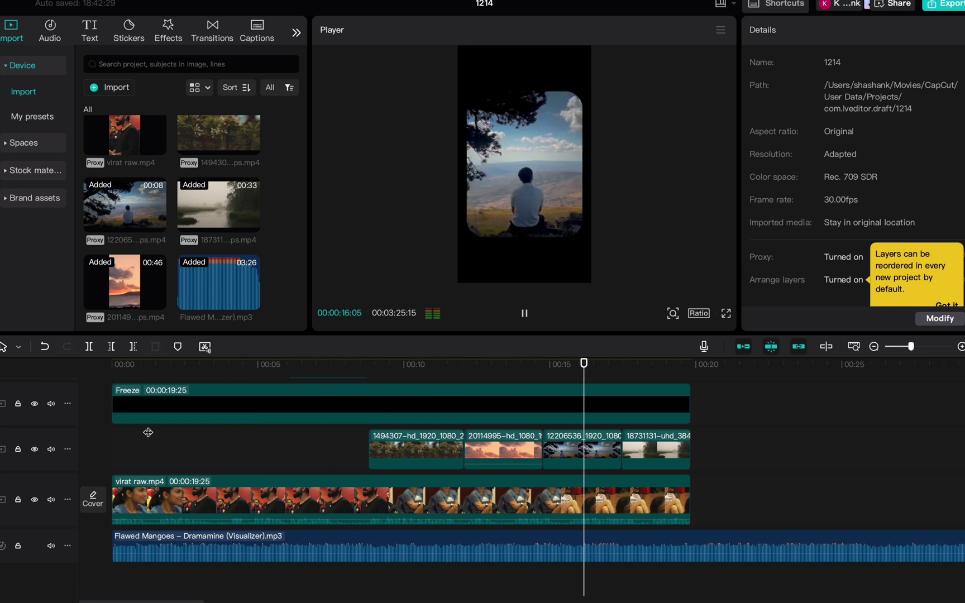
# Split the music where it should start and delete the part before the split.
pyautogui.scroll(-5, 546, 517)
pyautogui.hscroll(3, 615, 535)
pyautogui.click(609, 578)
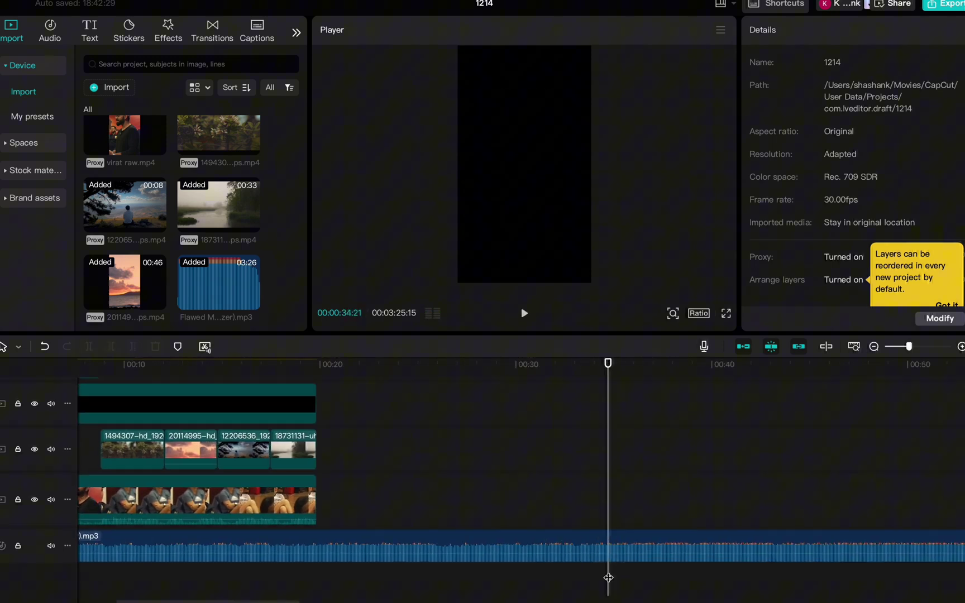
pyautogui.scroll(5, 607, 578)
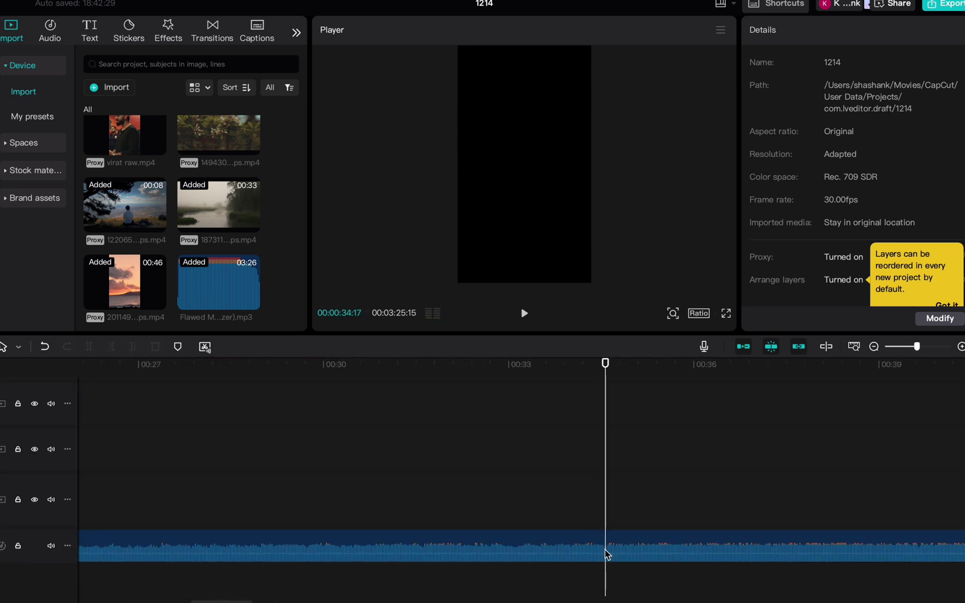
pyautogui.click(586, 543)
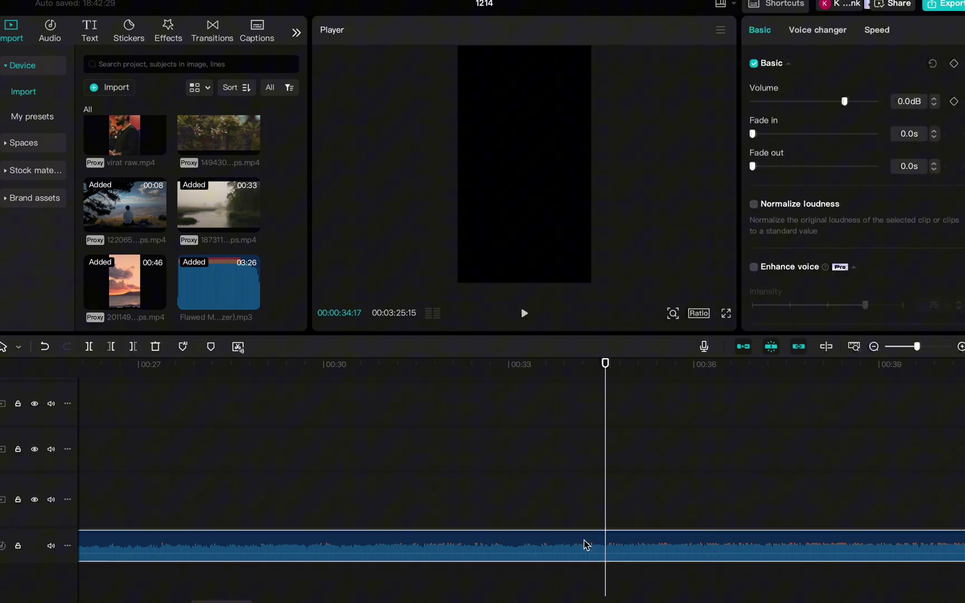
pyautogui.hotkey('ctrl', 'b')
pyautogui.press('Delete')
# Move the music to start at the b-roll and select it with the playhead at the video's end.
pyautogui.scroll(-5, 586, 543)
pyautogui.click(190, 546)
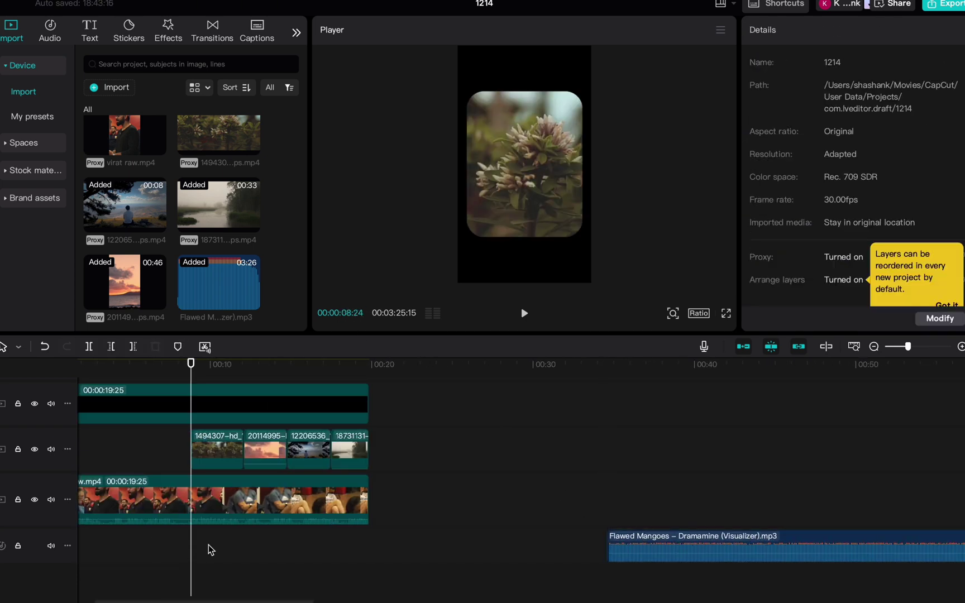
pyautogui.moveTo(750, 544); pyautogui.dragTo(332, 543)
pyautogui.click(372, 565)
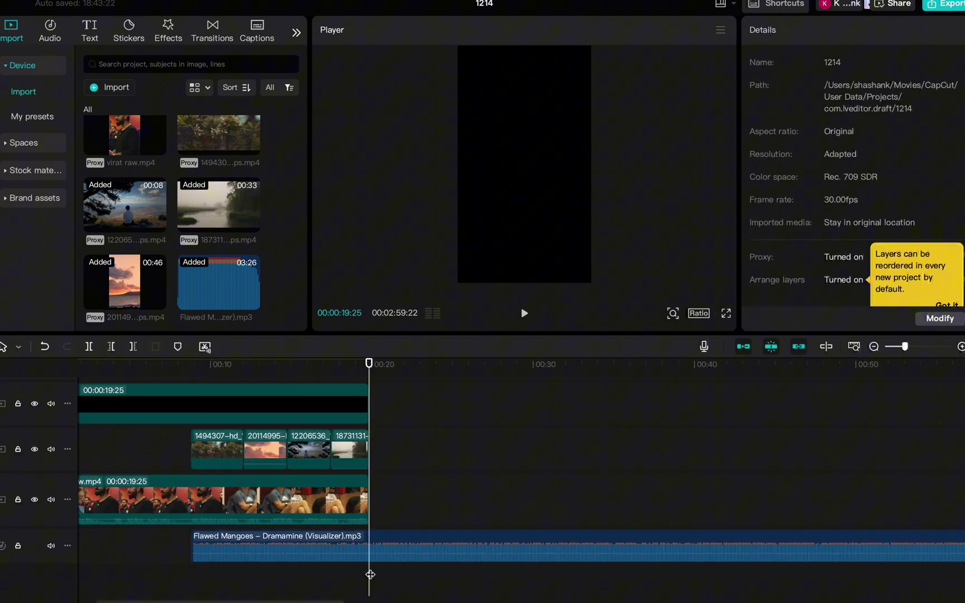
pyautogui.scroll(2, 379, 559)
pyautogui.click(378, 559)
# End the music at the video's end with a 0.8 s fade-out, and add a trimmed second copy.
pyautogui.press('w')
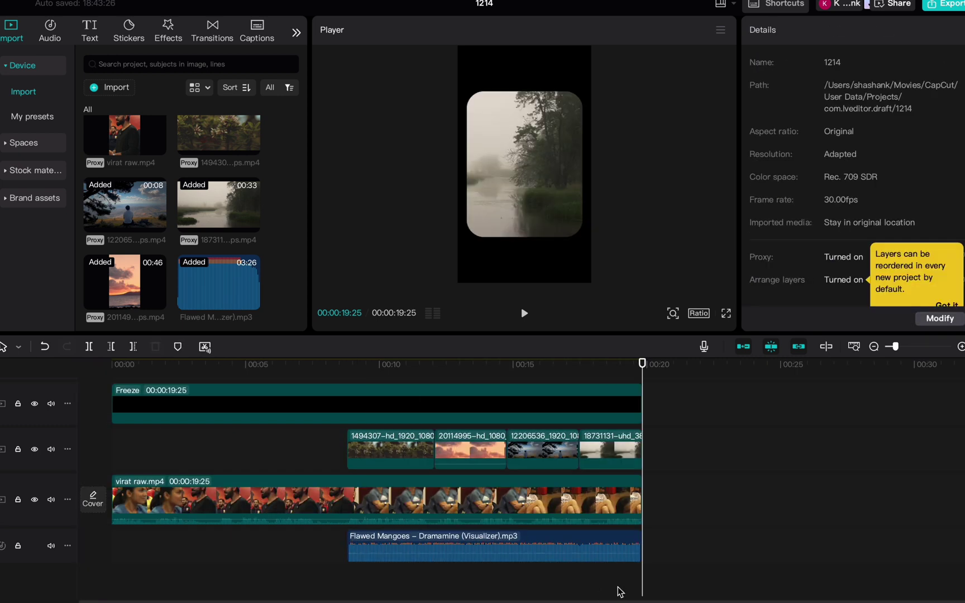
pyautogui.moveTo(639, 545); pyautogui.dragTo(621, 544)
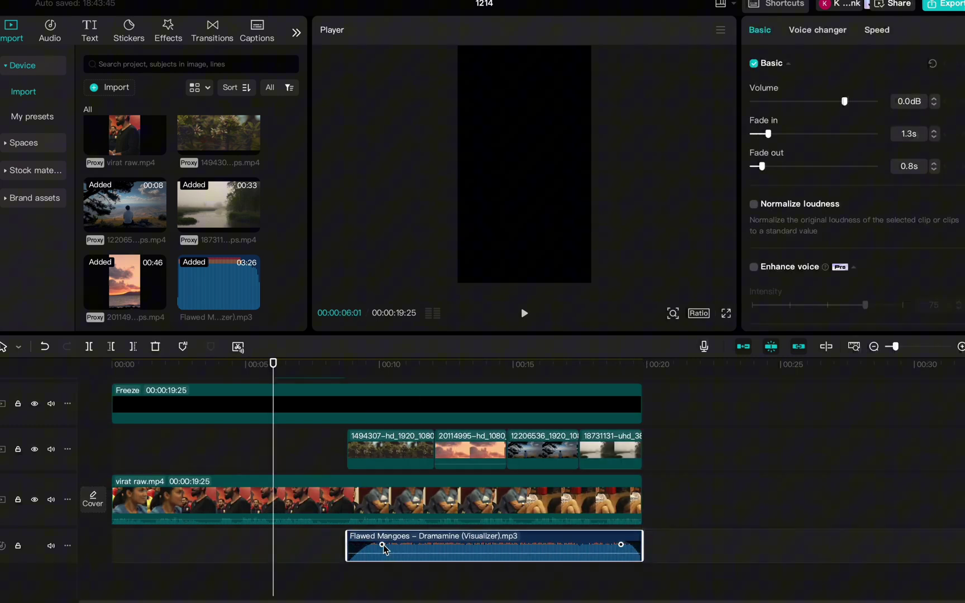
pyautogui.moveTo(241, 290)
pyautogui.mouseDown()
pyautogui.moveTo(102, 583)
pyautogui.moveTo(143, 561)
pyautogui.mouseUp()
pyautogui.click(384, 575)
pyautogui.press('w')
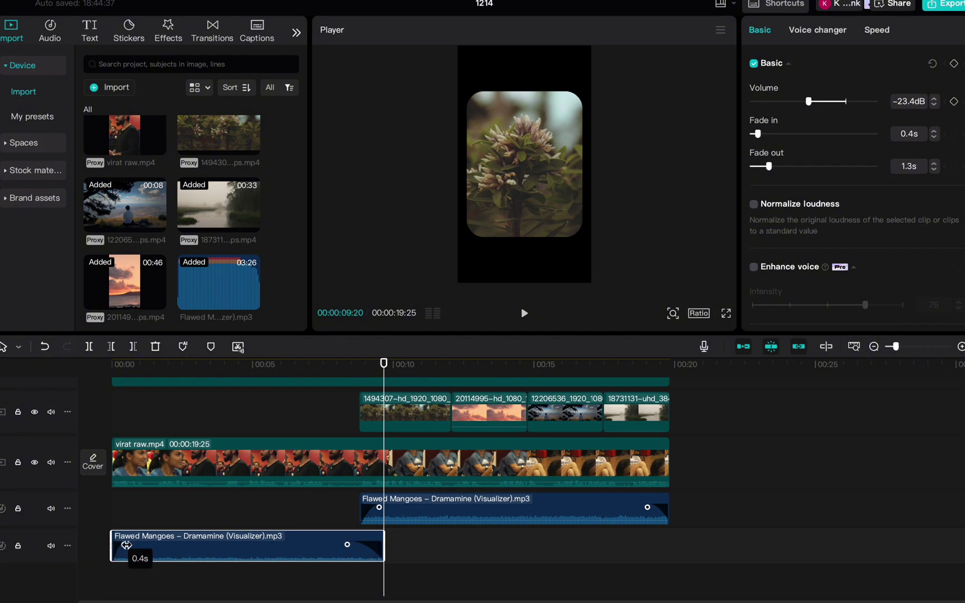
# Extend the upper music clip to start earlier and play back the overlap.
pyautogui.press('space')
pyautogui.scroll(2, 167, 545)
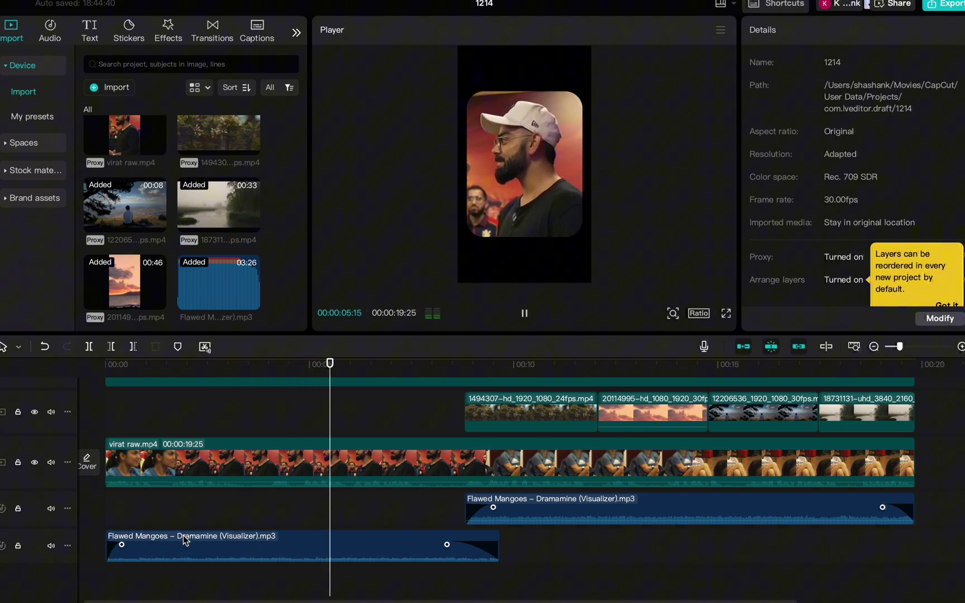
pyautogui.hscroll(1, 184, 541)
pyautogui.hscroll(2, 251, 545)
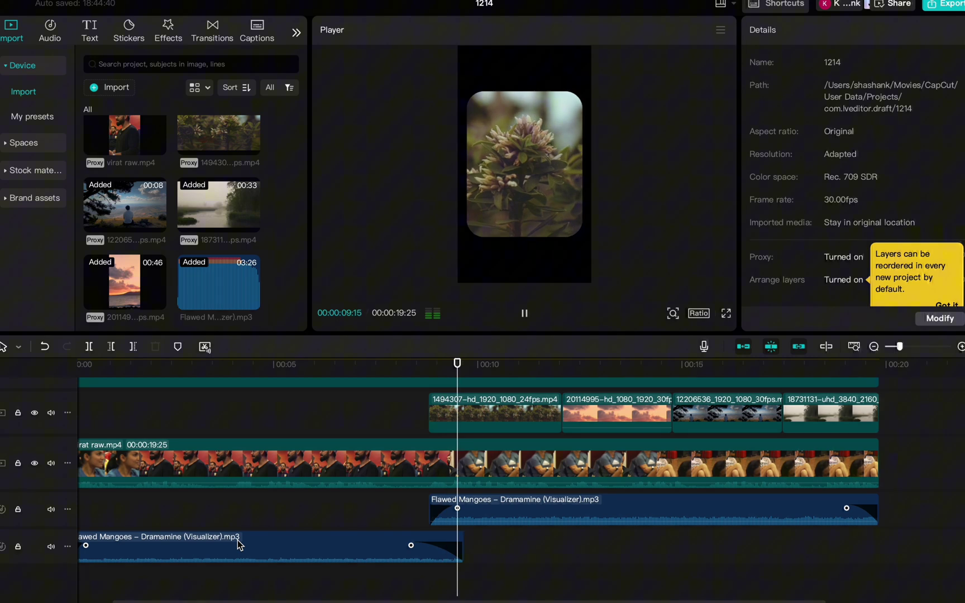
pyautogui.click(468, 522)
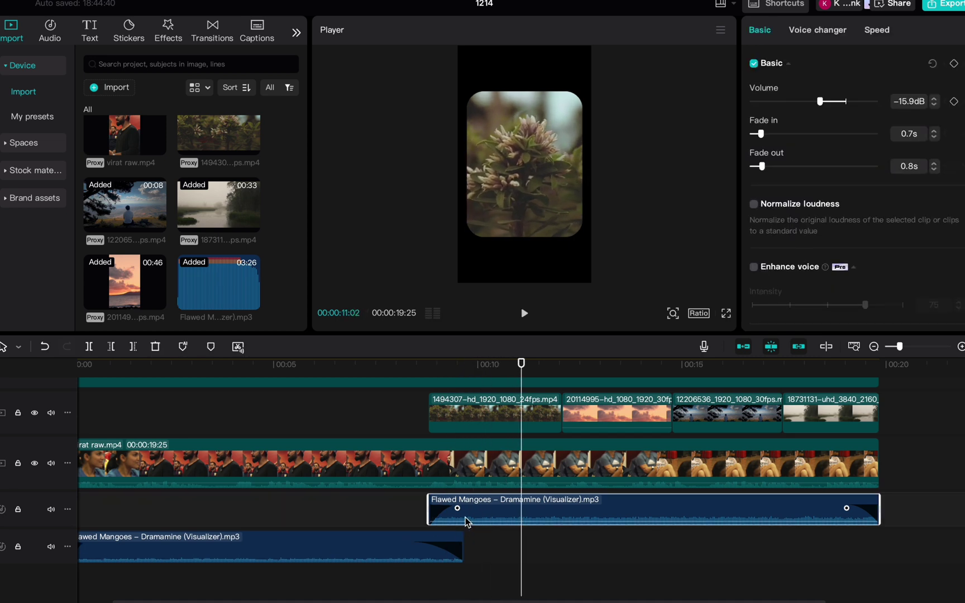
pyautogui.moveTo(429, 514); pyautogui.dragTo(405, 518)
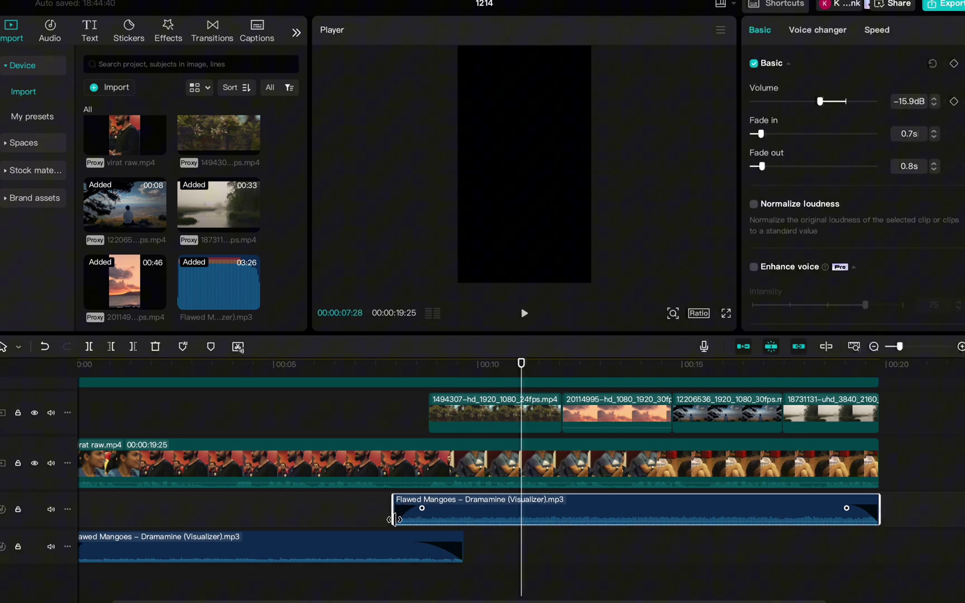
pyautogui.click(370, 521)
pyautogui.press('space')
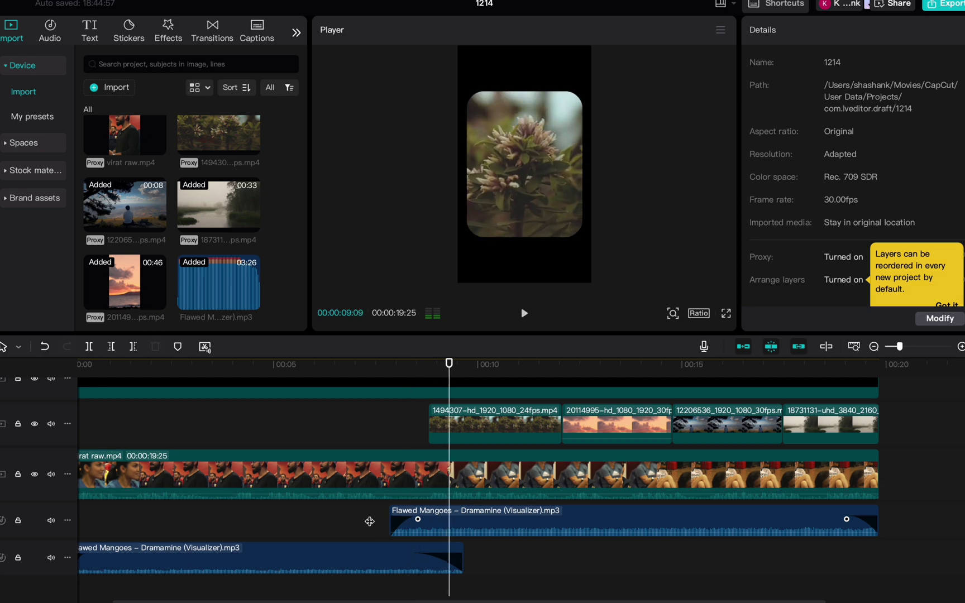
# Extend the upper music further toward the start and replay the crossfade.
pyautogui.click(414, 530)
pyautogui.moveTo(389, 527); pyautogui.dragTo(362, 527)
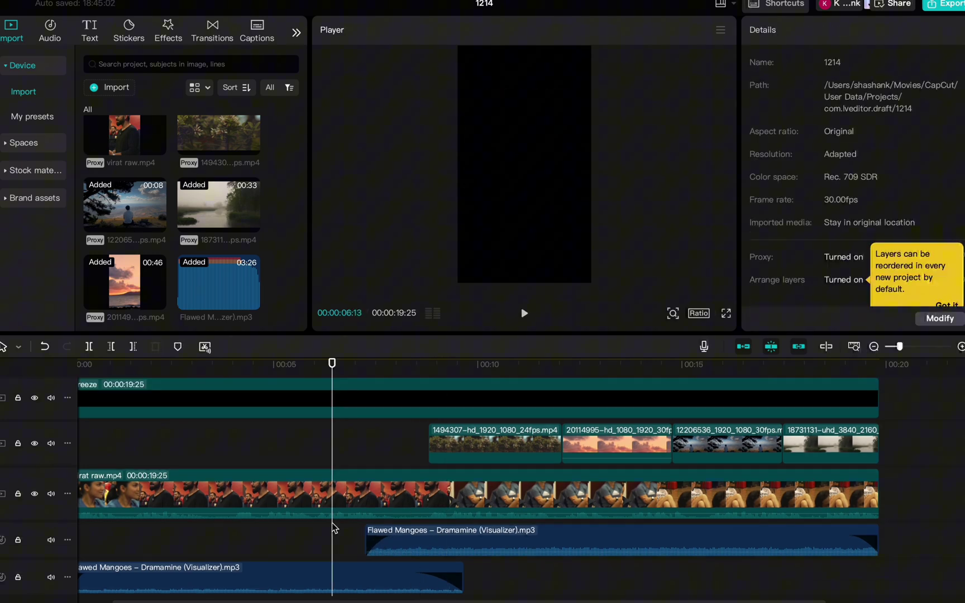
pyautogui.click(358, 510)
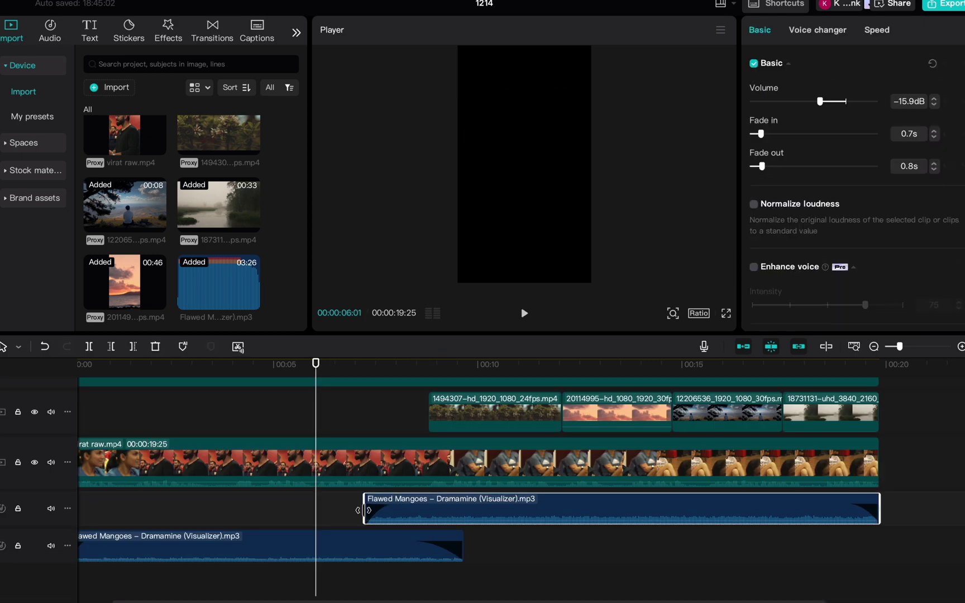
pyautogui.click(259, 525)
pyautogui.press('space')
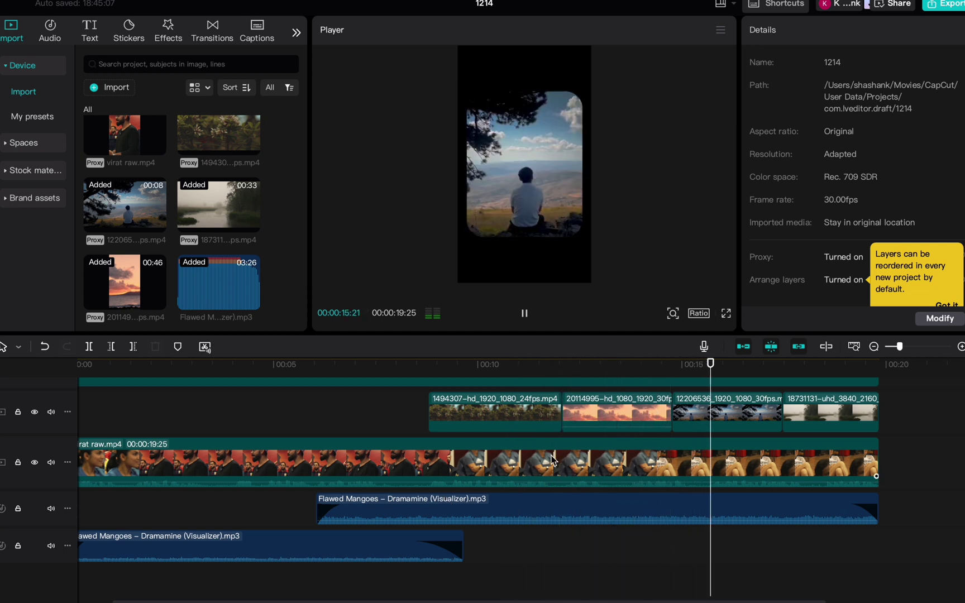
# Review the b-roll from about nine seconds and shorten the end of the sunset clip.
pyautogui.click(397, 507)
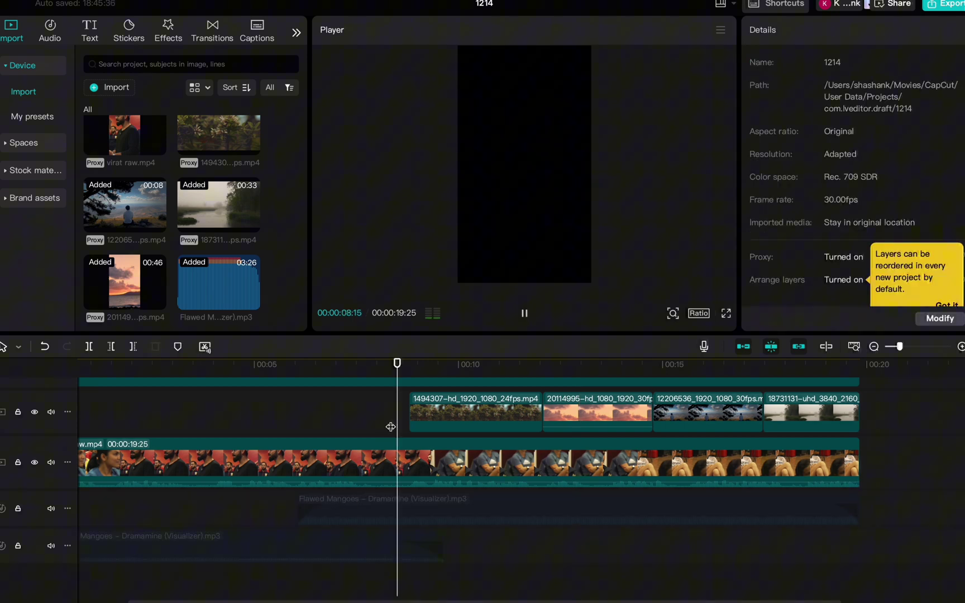
pyautogui.scroll(1, 478, 427)
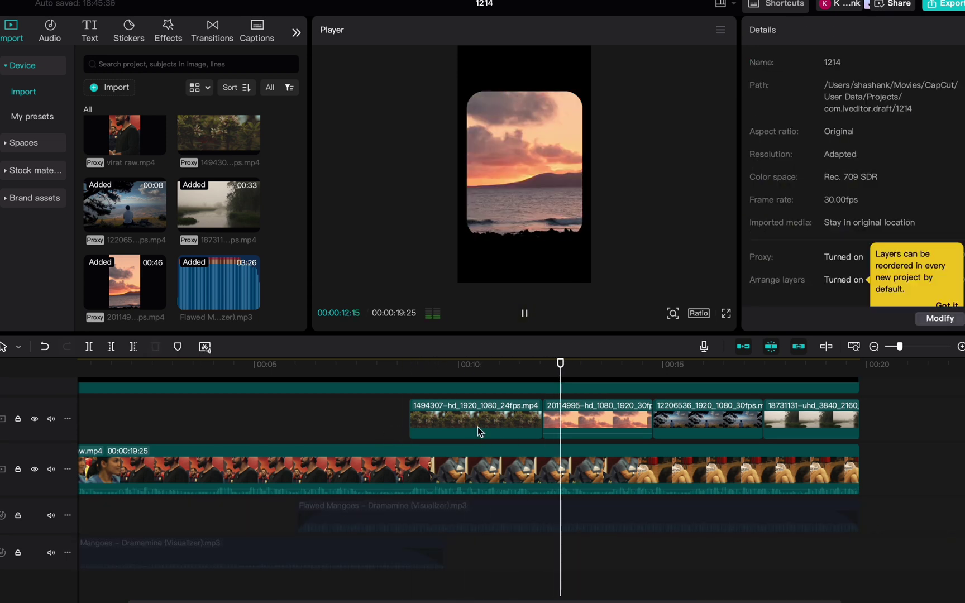
pyautogui.press('space')
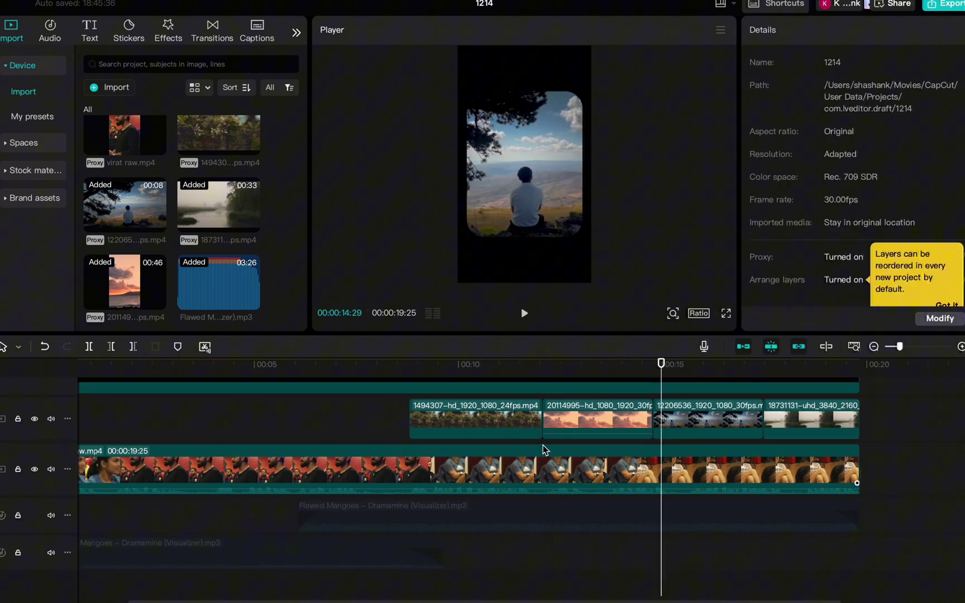
pyautogui.click(543, 449)
pyautogui.click(405, 435)
pyautogui.press('space')
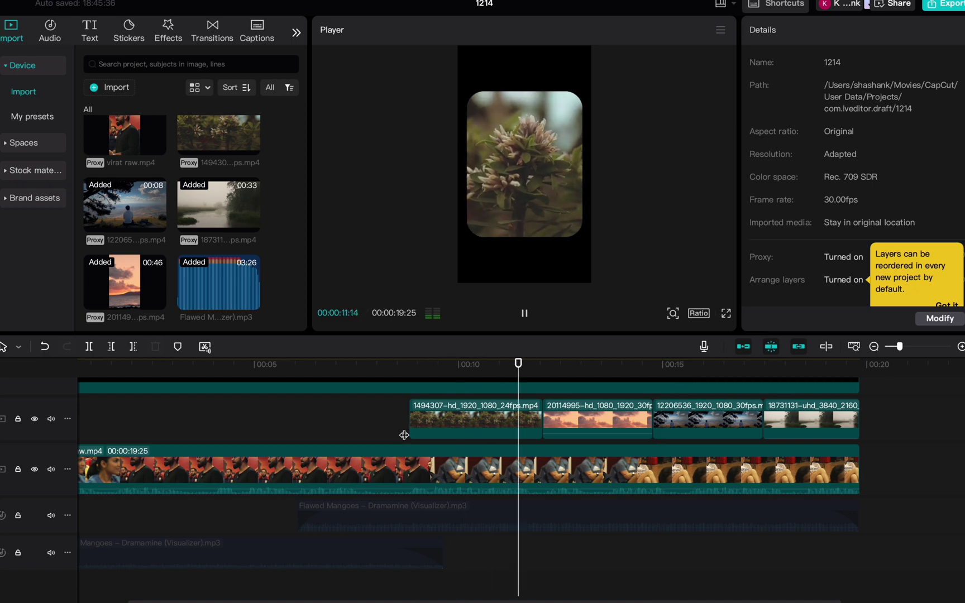
pyautogui.press('space')
pyautogui.click(587, 422)
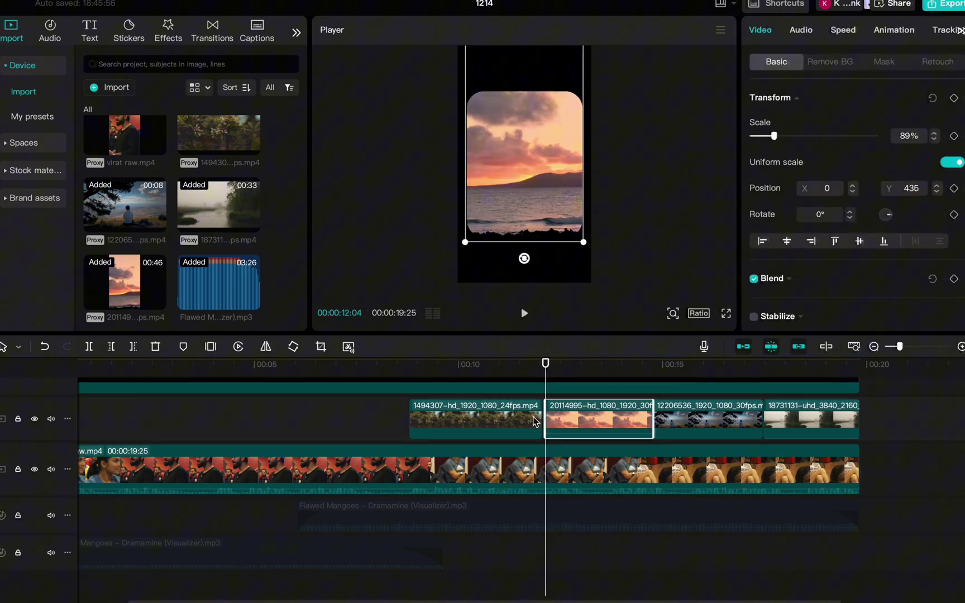
pyautogui.click(597, 545)
pyautogui.moveTo(650, 433); pyautogui.dragTo(605, 433)
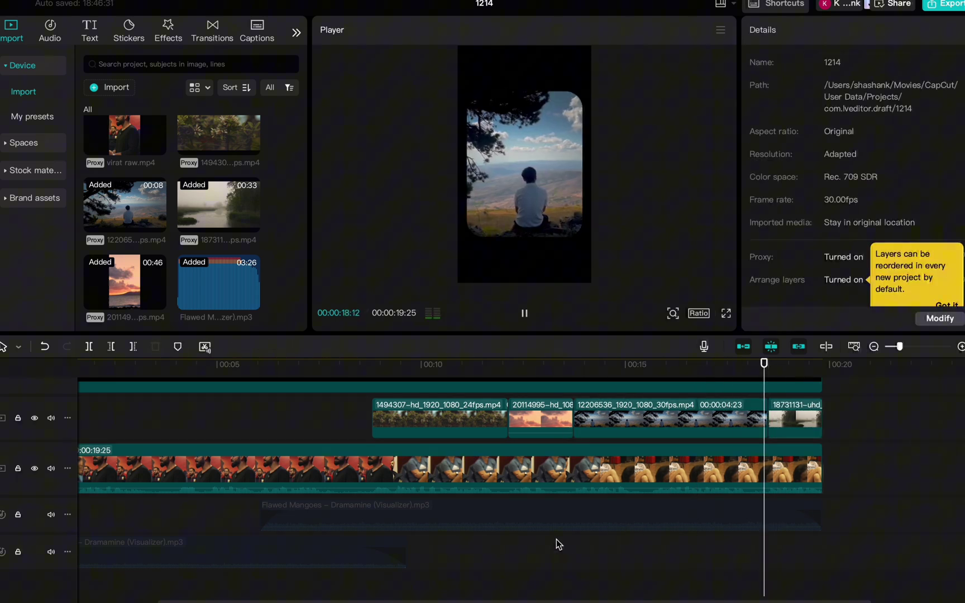
pyautogui.click(382, 433)
# Replay the b-roll sequence and inspect the 12206536 and 1494307 clips.
pyautogui.press('space')
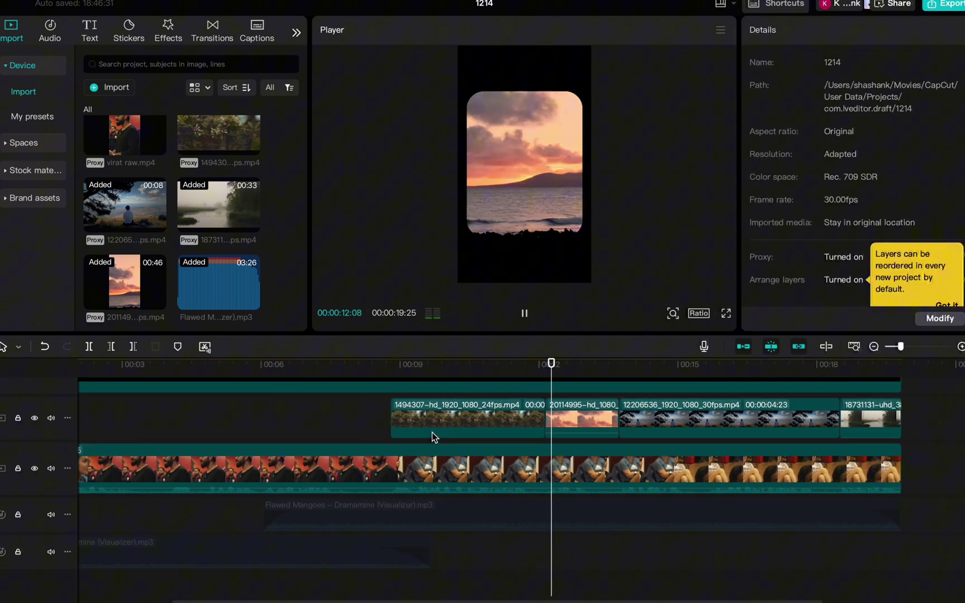
pyautogui.click(691, 404)
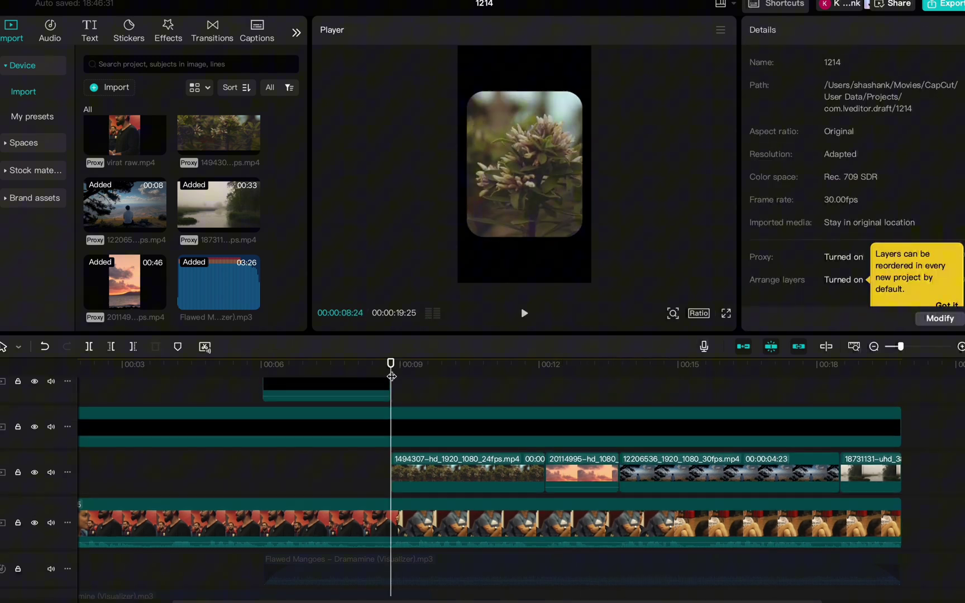
pyautogui.click(425, 472)
pyautogui.click(539, 406)
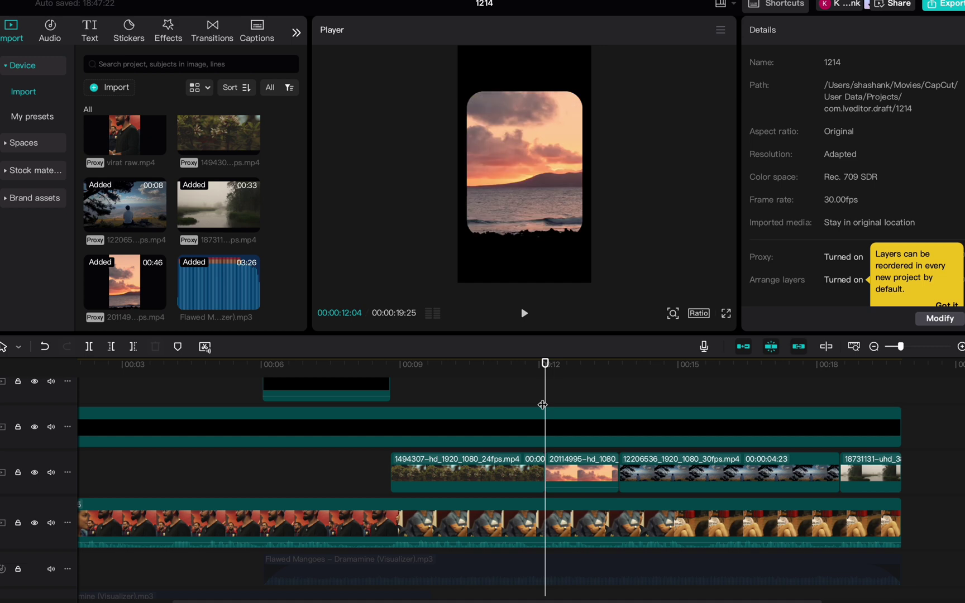
pyautogui.click(529, 482)
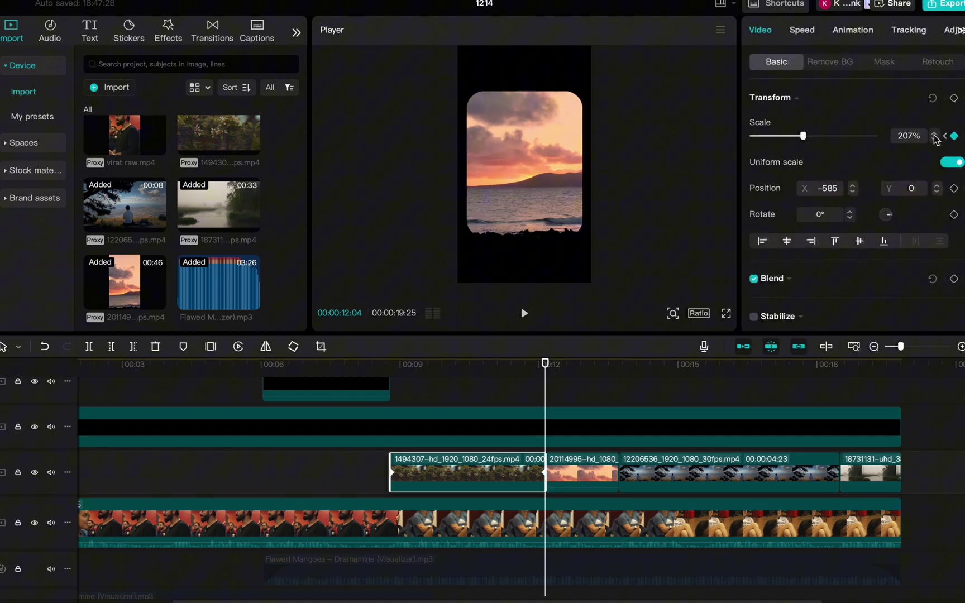
pyautogui.click(380, 479)
pyautogui.press('space')
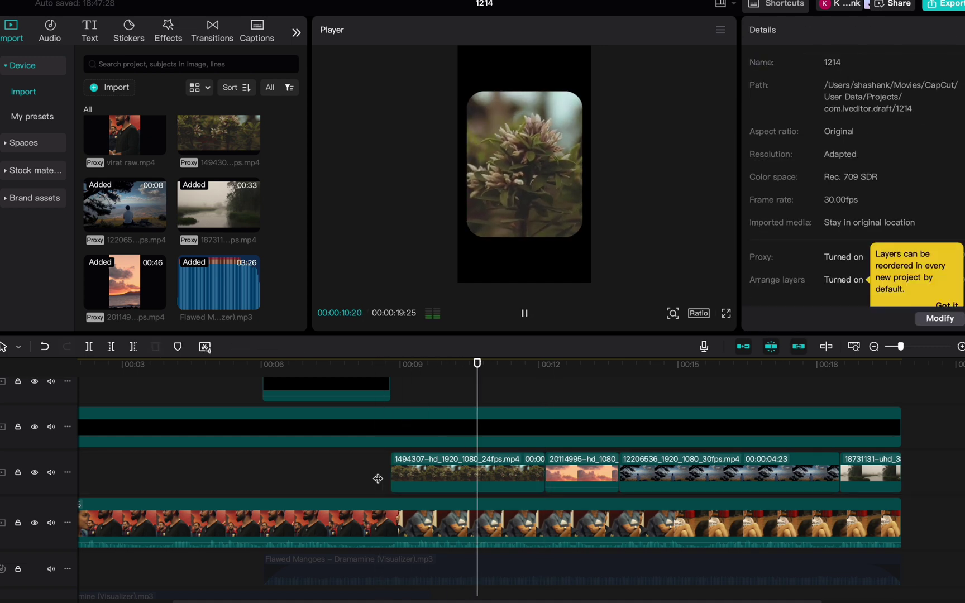
pyautogui.press('space')
# Check the scale of the flower, sunset and hillside b-roll clips in the rounded window.
pyautogui.click(498, 472)
pyautogui.click(547, 472)
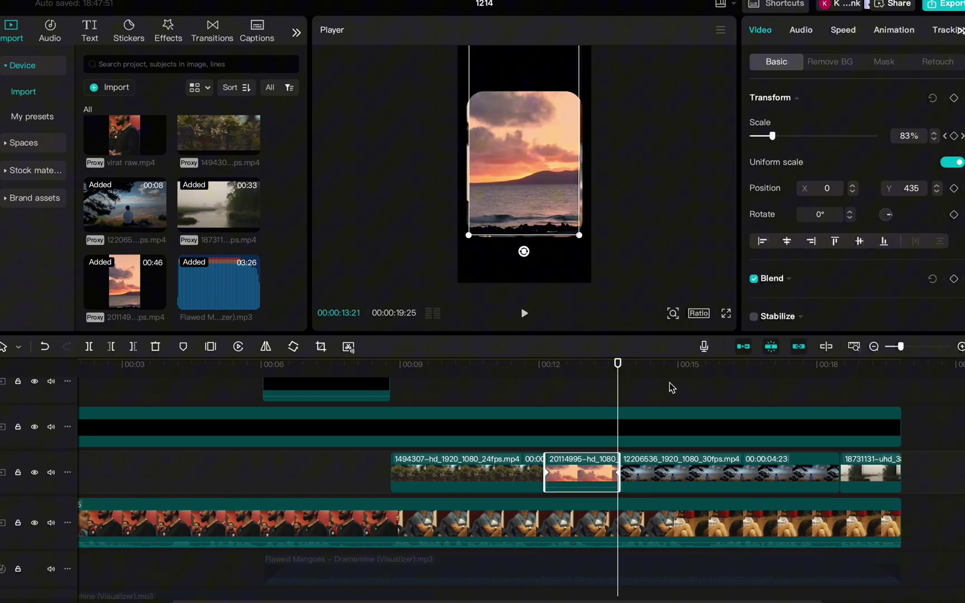
pyautogui.click(838, 481)
pyautogui.keyDown('ctrl'); pyautogui.scroll(2, 838, 480); pyautogui.keyUp('ctrl')
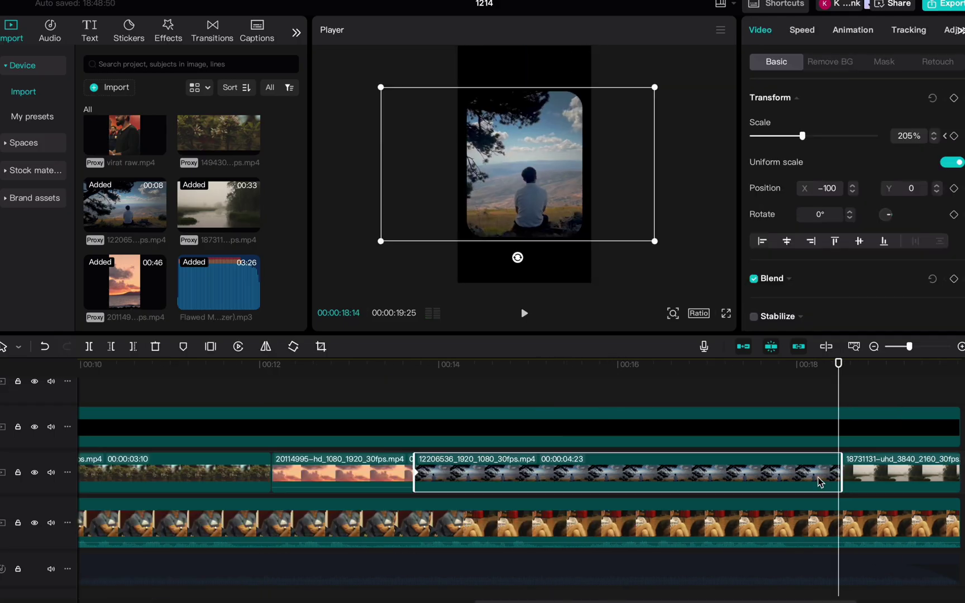
pyautogui.scroll(-2, 558, 480)
pyautogui.hscroll(-5, 558, 481)
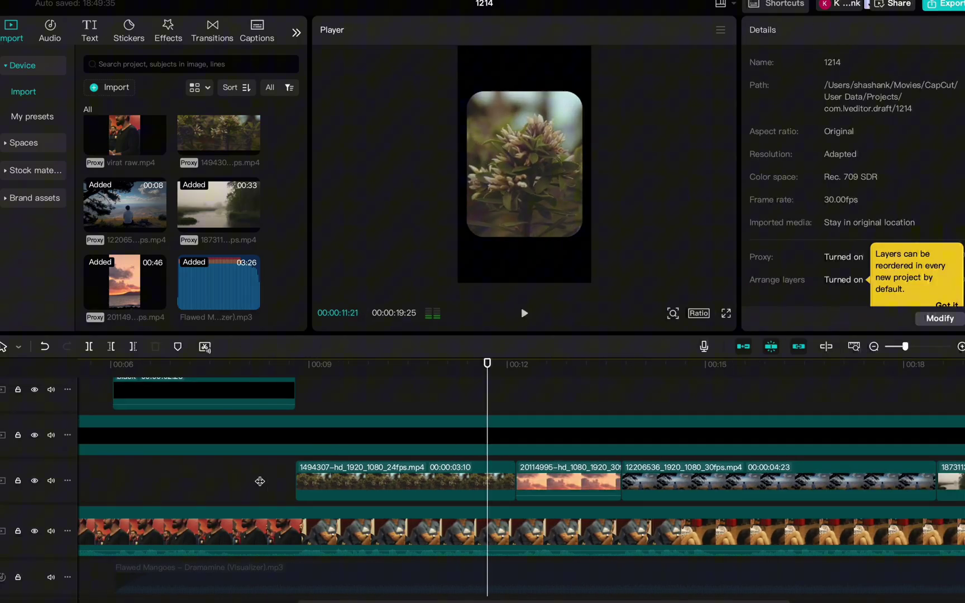
pyautogui.click(380, 497)
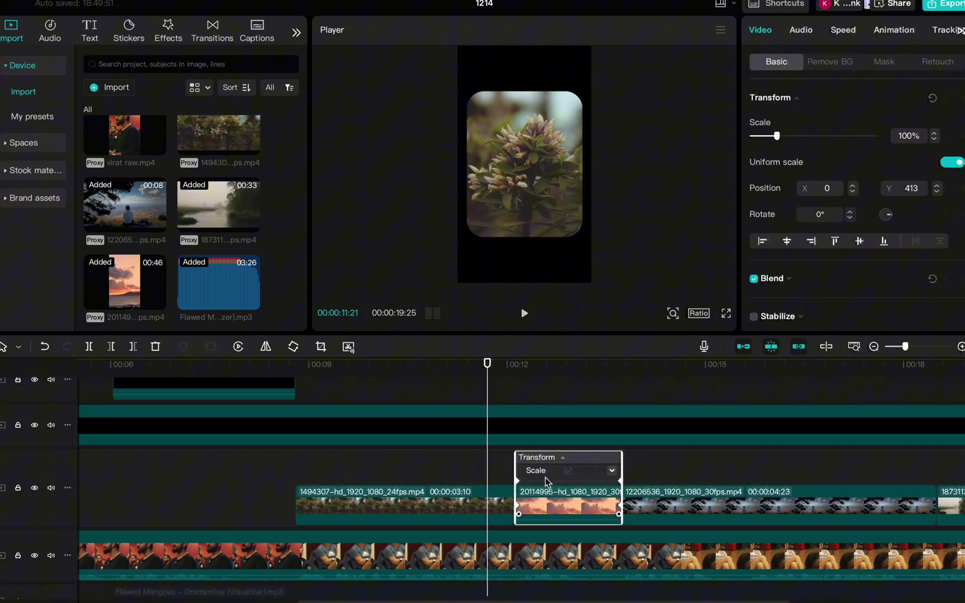
pyautogui.click(771, 447)
pyautogui.hscroll(5, 670, 441)
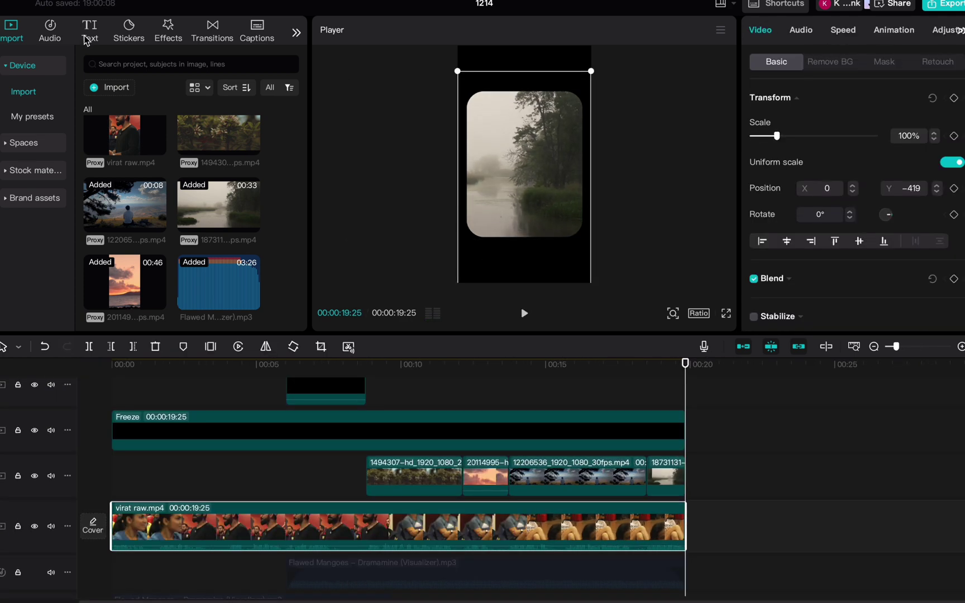
# Generate auto captions from the speaker's audio.
pyautogui.click(89, 34)
pyautogui.click(25, 213)
pyautogui.click(276, 317)
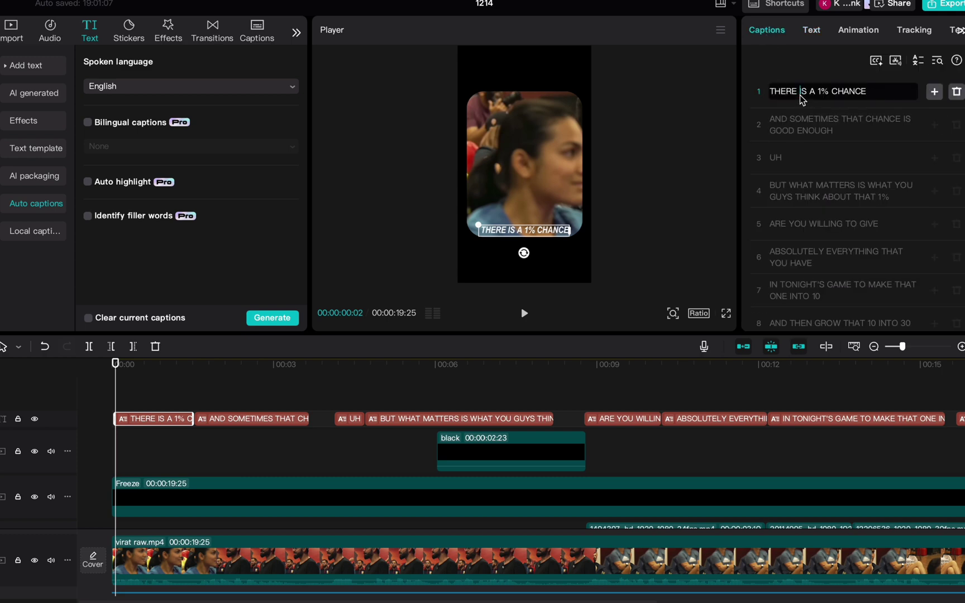
# Split the caption lines into single words such as THERE and IS.
pyautogui.press('Return')
pyautogui.click(779, 126)
pyautogui.press('Return')
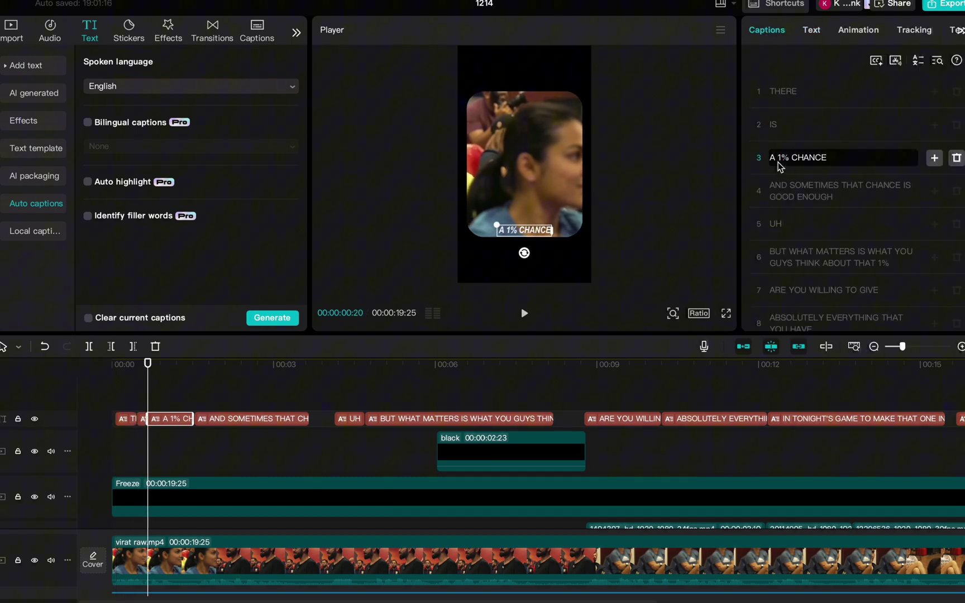
pyautogui.press('Down')
pyautogui.press('Down')
pyautogui.press('Down')
pyautogui.press('Down')
pyautogui.press('Down')
pyautogui.press('Down')
pyautogui.press('Down')
pyautogui.press('Down')
pyautogui.press('Down')
pyautogui.press('Down')
pyautogui.press('Down')
pyautogui.press('Down')
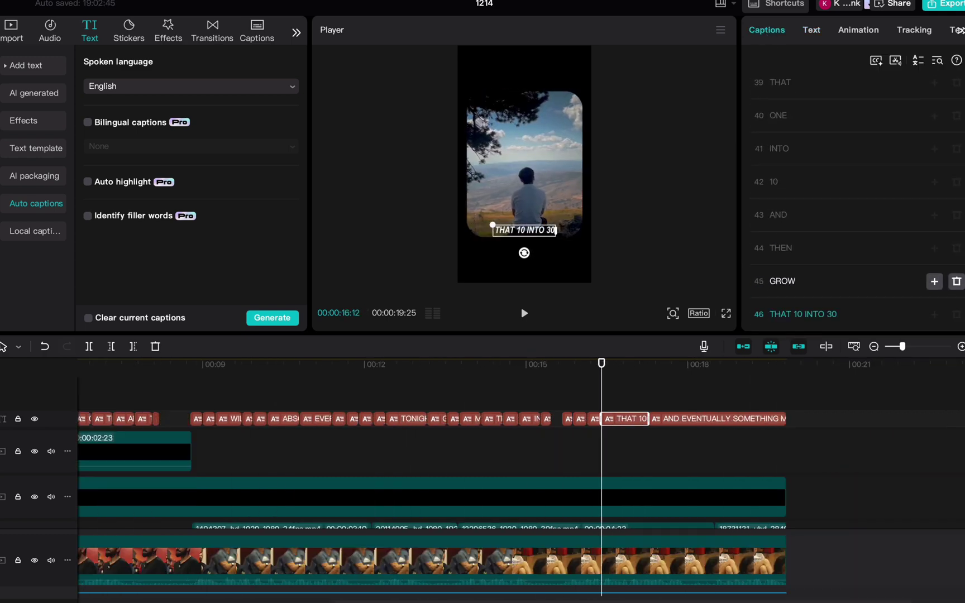
pyautogui.press('Down')
pyautogui.press('Down')
pyautogui.press('Down')
pyautogui.press('Home')
pyautogui.press('Down')
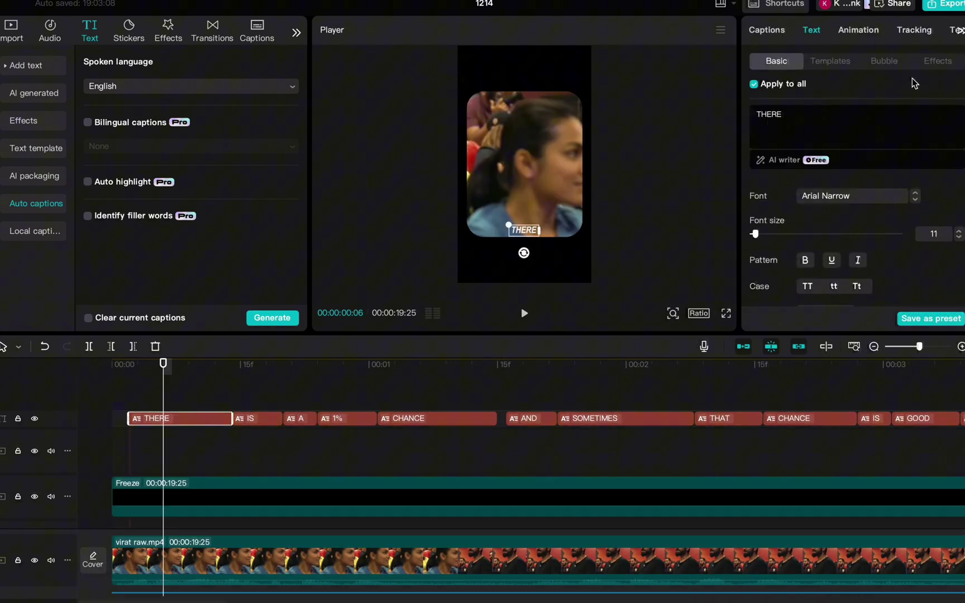
# Preview the caption full screen, then turn off Apply to all for caption styling.
pyautogui.scroll(-5, 805, 257)
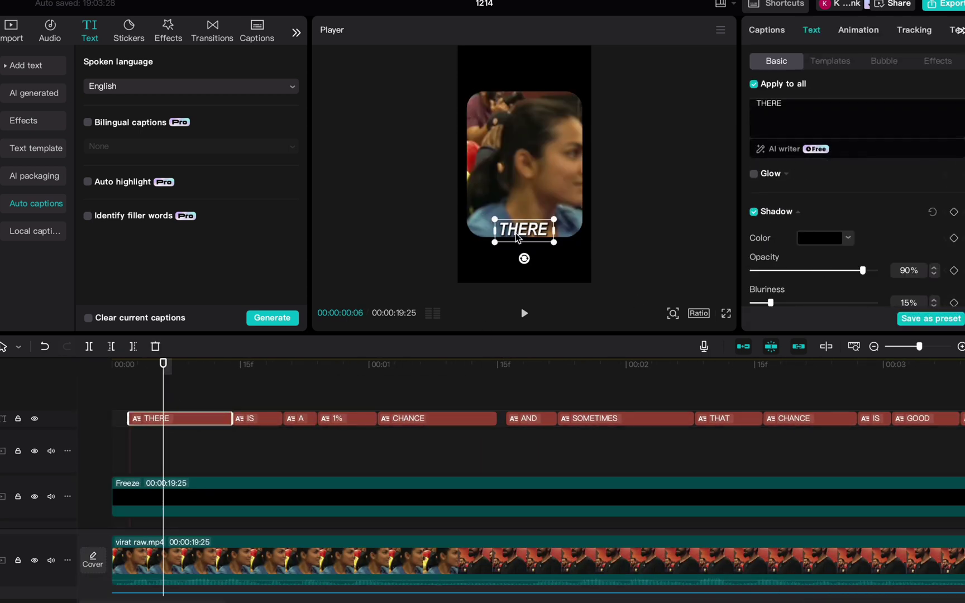
pyautogui.click(728, 316)
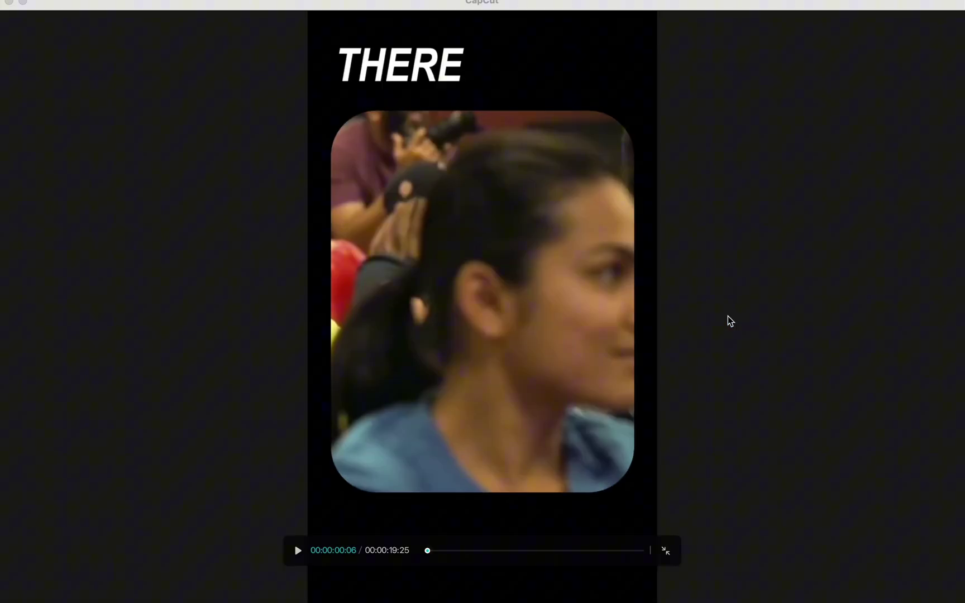
pyautogui.press('Escape')
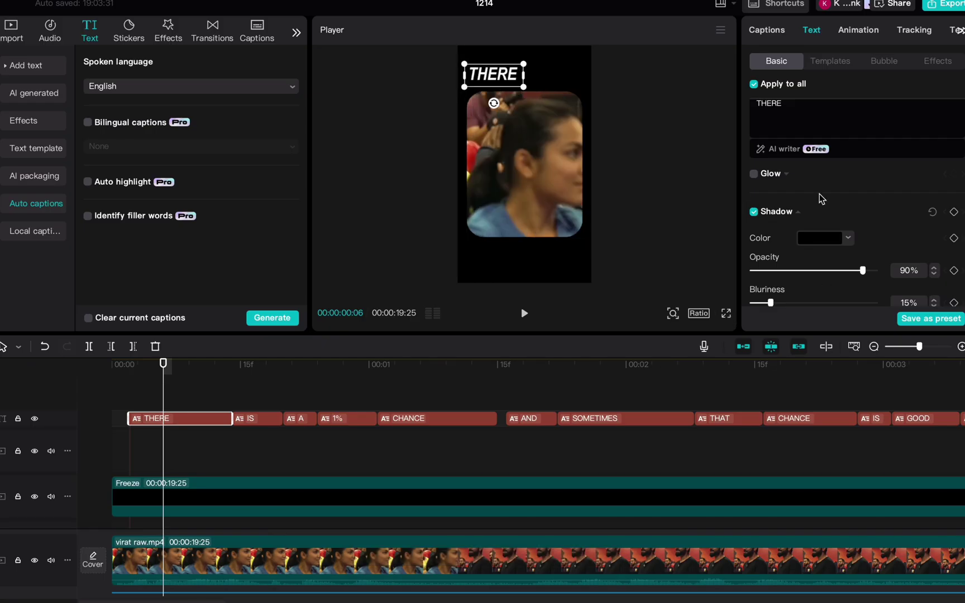
pyautogui.scroll(5, 819, 198)
pyautogui.click(755, 84)
# Move IS onto a track above, extend THERE to end with CHANCE, and play back.
pyautogui.moveTo(219, 420)
pyautogui.mouseDown()
pyautogui.moveTo(219, 413)
pyautogui.moveTo(353, 413)
pyautogui.mouseUp()
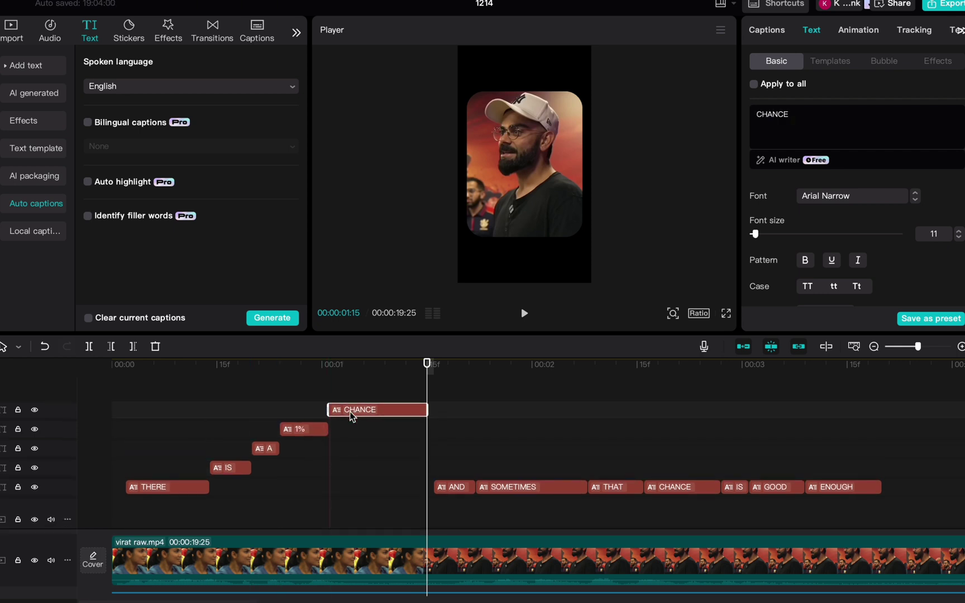
pyautogui.moveTo(209, 487); pyautogui.dragTo(427, 487)
pyautogui.click(255, 476)
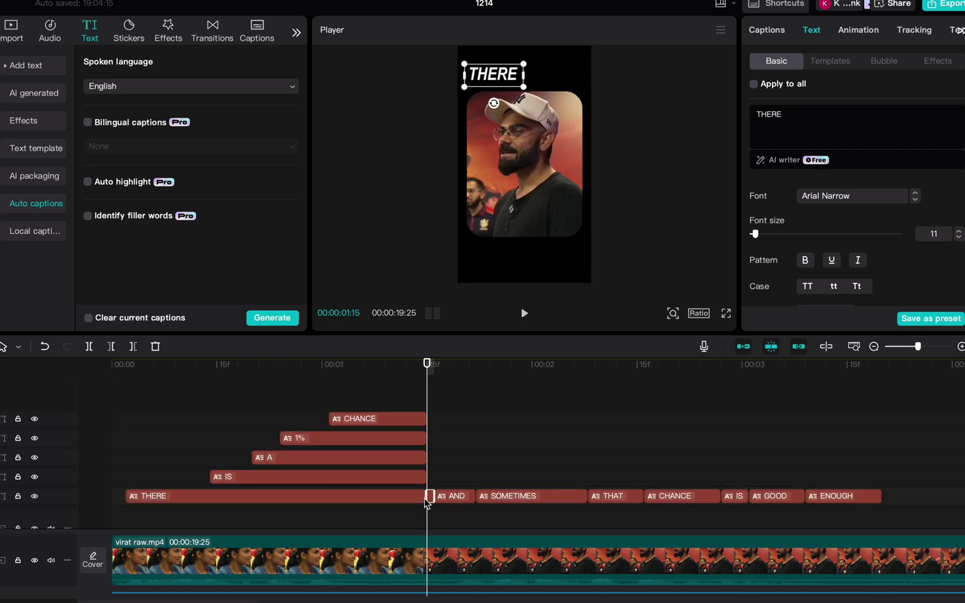
pyautogui.press('Left')
pyautogui.click(566, 258)
pyautogui.hotkey('ctrl', 'z')
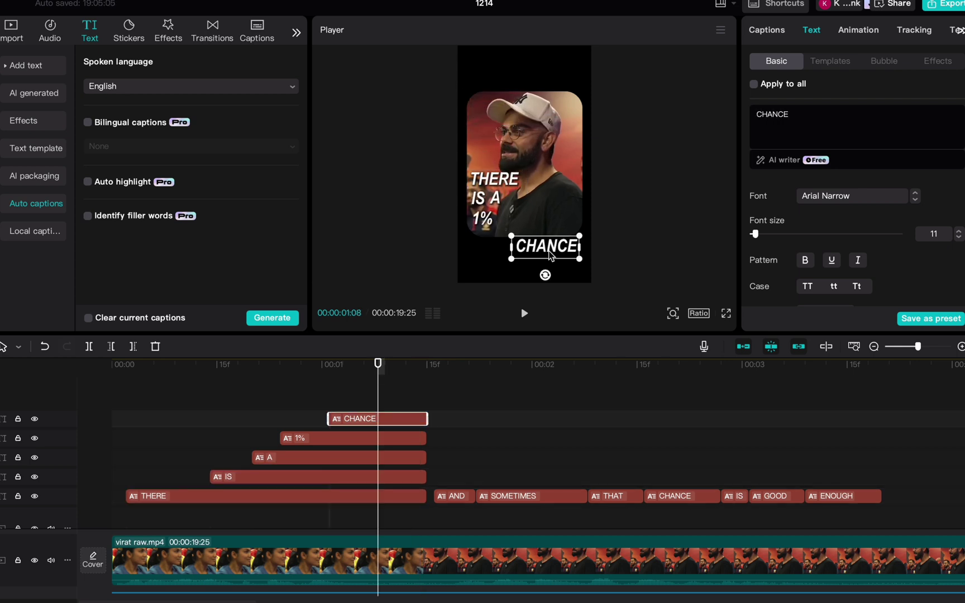
pyautogui.click(137, 444)
pyautogui.press('space')
# Style the CHANCE caption in Apple Chancery, yellow, with glow turned on.
pyautogui.click(357, 423)
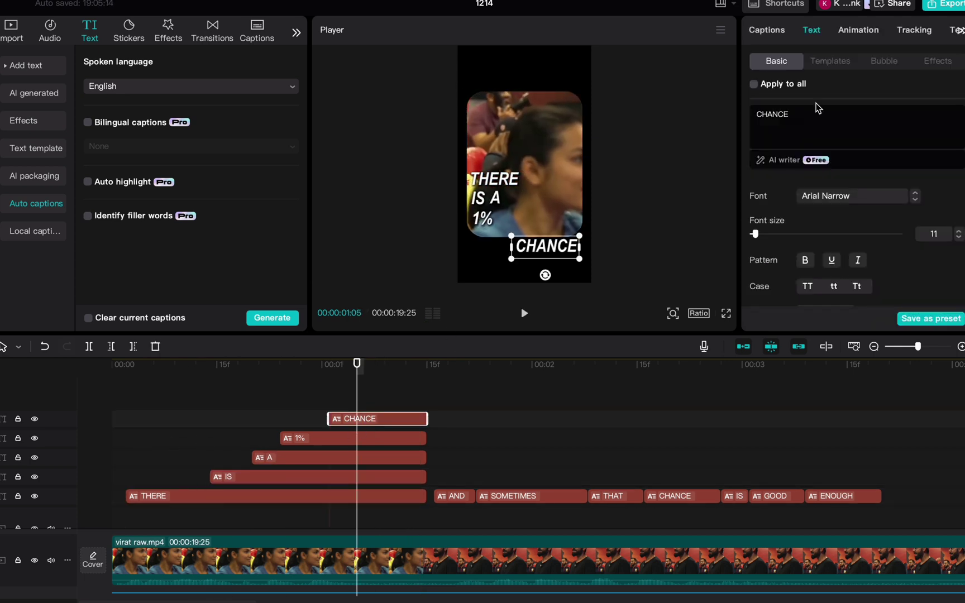
pyautogui.click(820, 199)
pyautogui.click(849, 223)
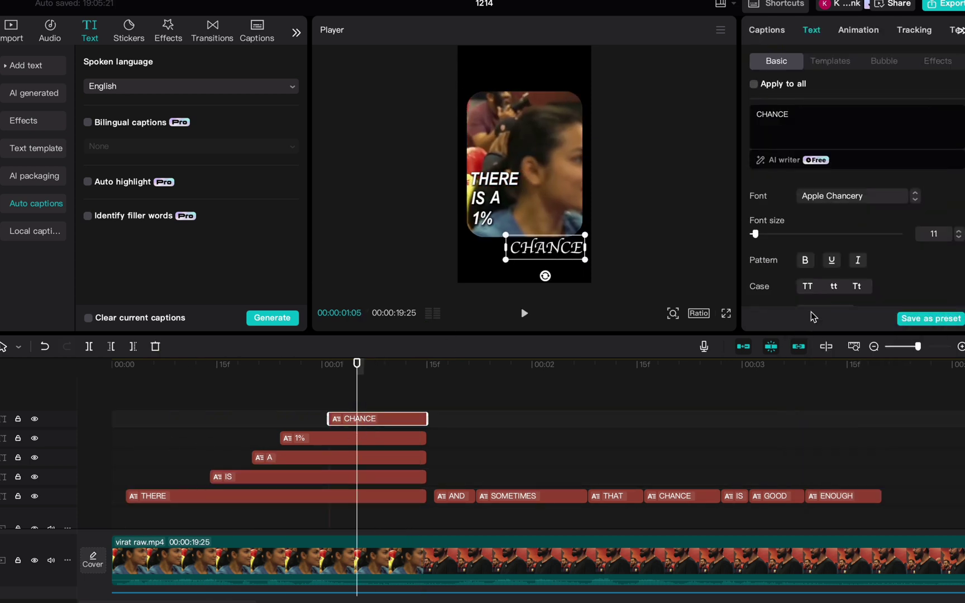
pyautogui.scroll(-1, 845, 249)
pyautogui.click(810, 285)
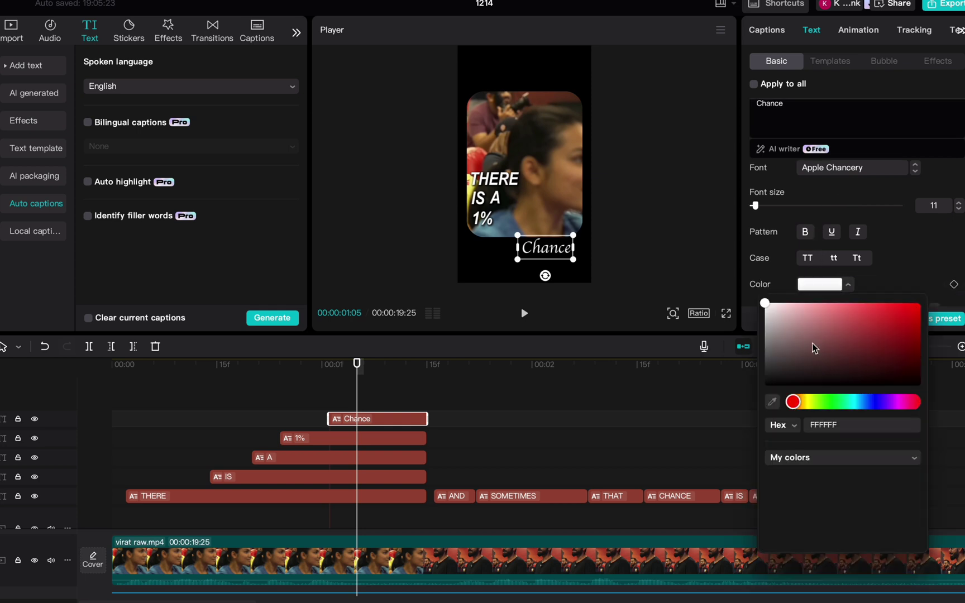
pyautogui.click(818, 510)
pyautogui.scroll(-5, 838, 391)
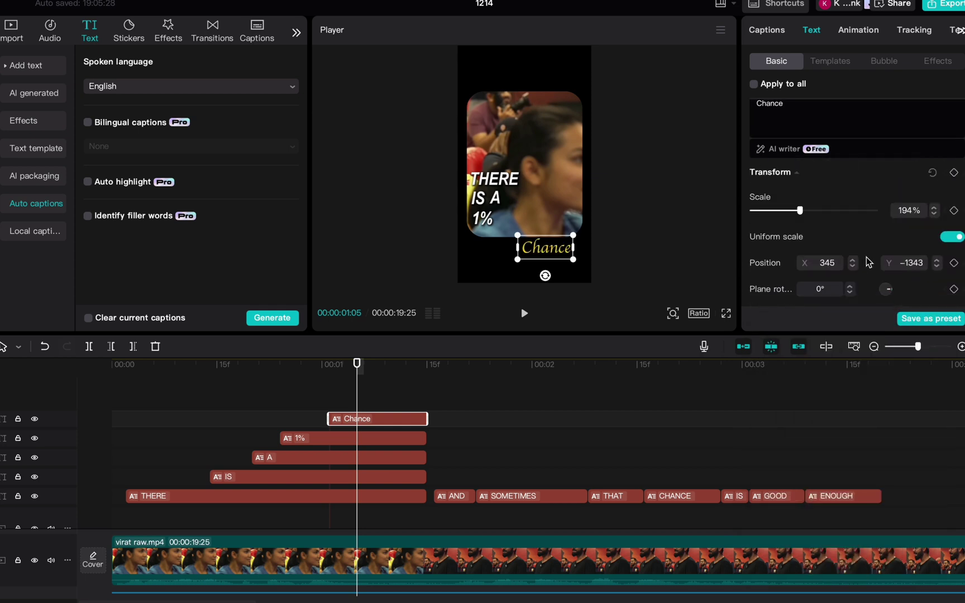
pyautogui.scroll(2, 810, 252)
pyautogui.click(781, 255)
pyautogui.scroll(-2, 844, 261)
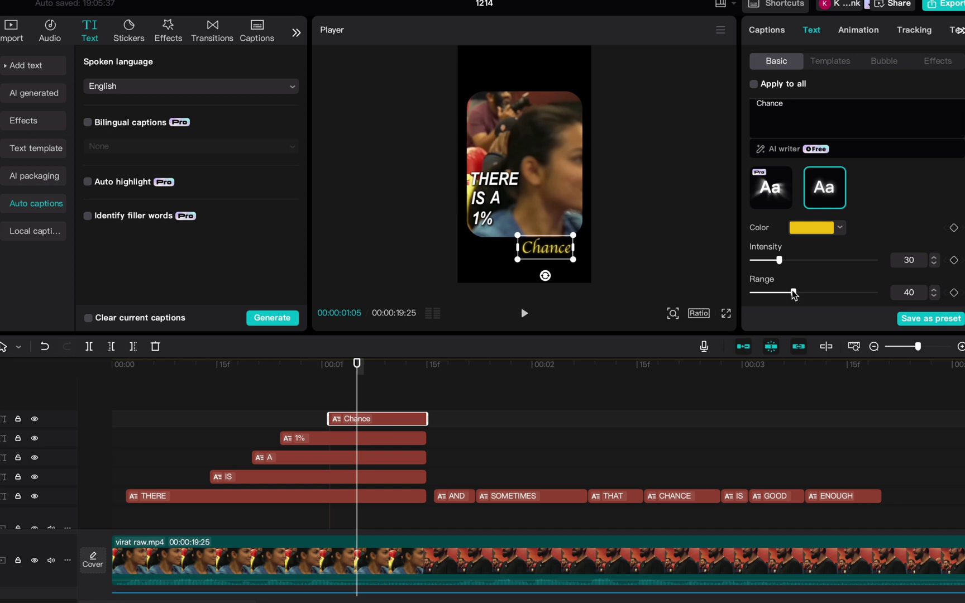
# Play back the restyled Chance and place 1% beside it below the video.
pyautogui.click(343, 507)
pyautogui.press('space')
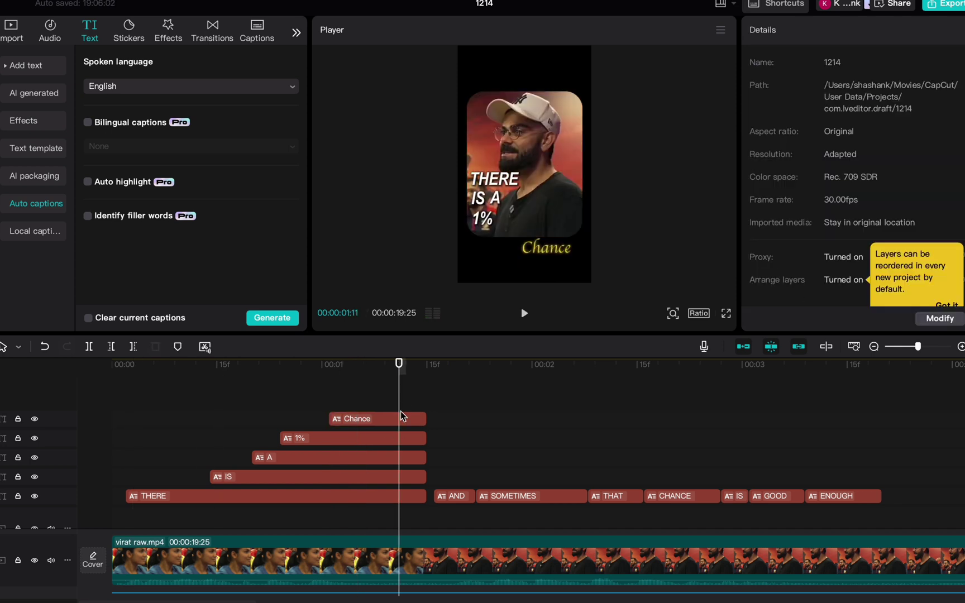
pyautogui.click(401, 418)
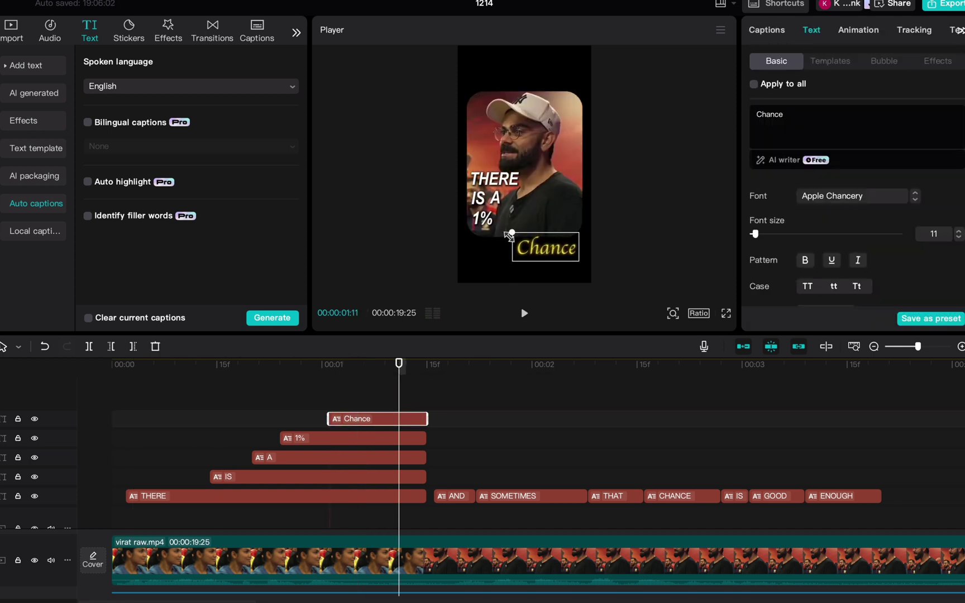
pyautogui.moveTo(485, 221); pyautogui.dragTo(499, 256)
pyautogui.keyDown('ctrl'); pyautogui.scroll(-2, 235, 497); pyautogui.keyUp('ctrl')
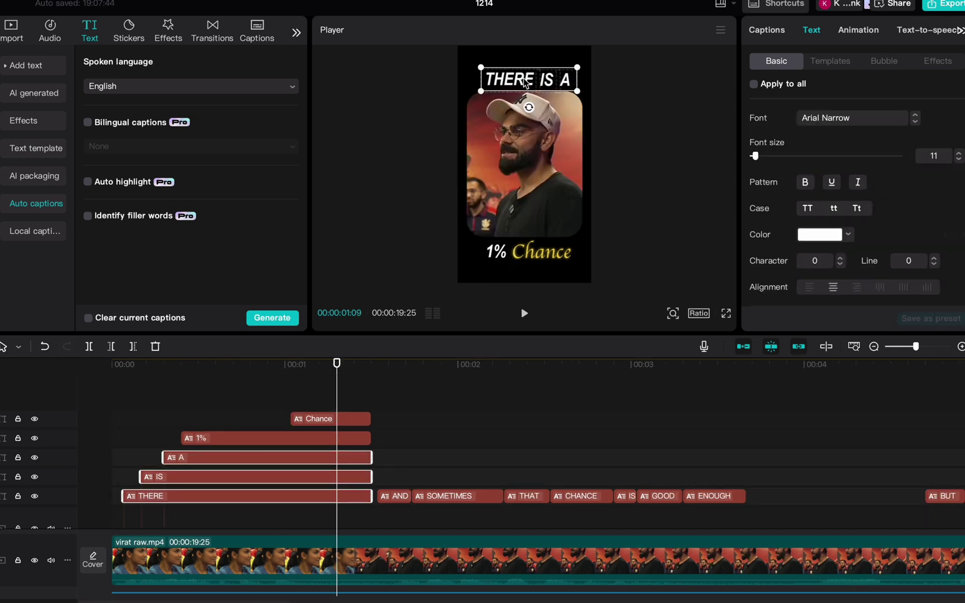
# Select the A and 1% captions to continue stacking the remaining caption words.
pyautogui.click(499, 252)
pyautogui.click(123, 442)
pyautogui.click(318, 446)
pyautogui.keyDown('ctrl'); pyautogui.scroll(-1, 318, 445); pyautogui.keyUp('ctrl')
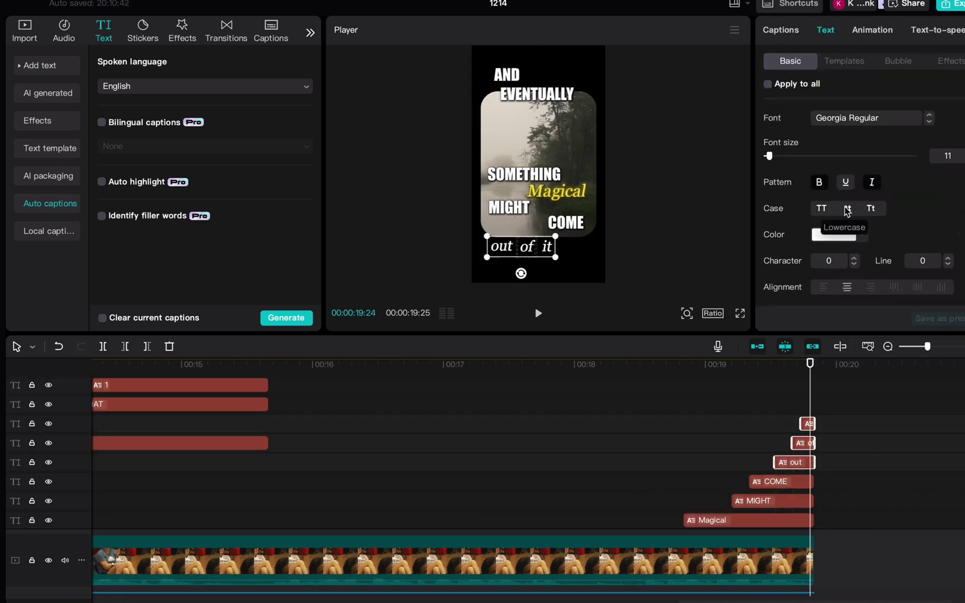
# Export the reel as 'Hopecore sample' in 4K MP4 to the chosen folder.
pyautogui.scroll(-3, 383, 563)
pyautogui.click(540, 516)
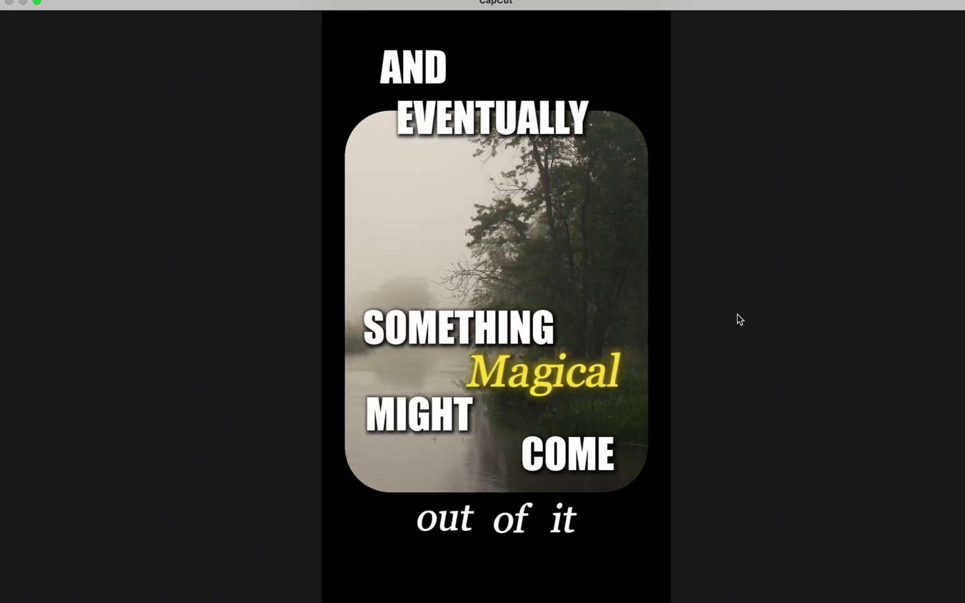
pyautogui.press('Escape')
pyautogui.click(929, 35)
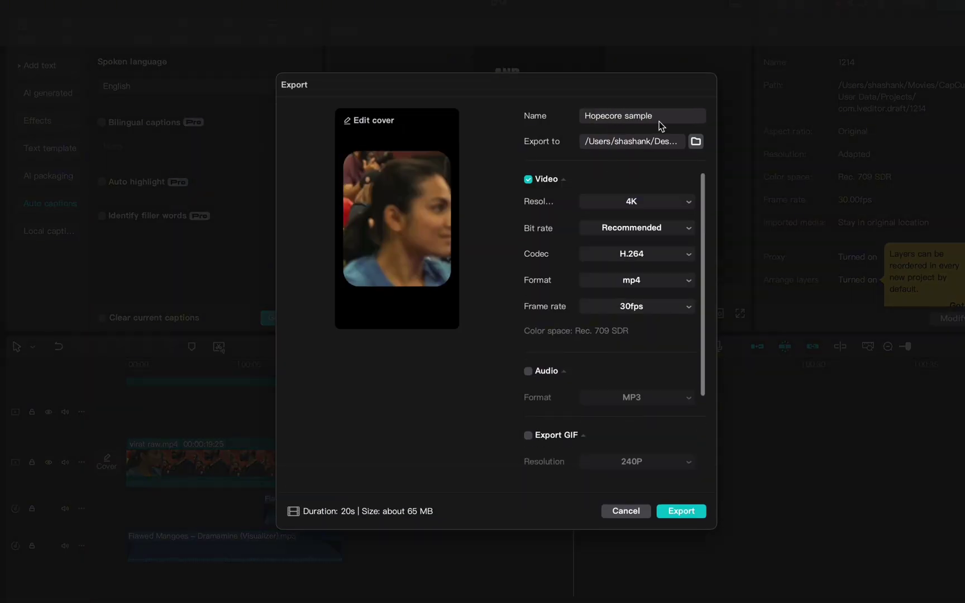
pyautogui.click(696, 141)
pyautogui.click(735, 435)
pyautogui.click(676, 511)
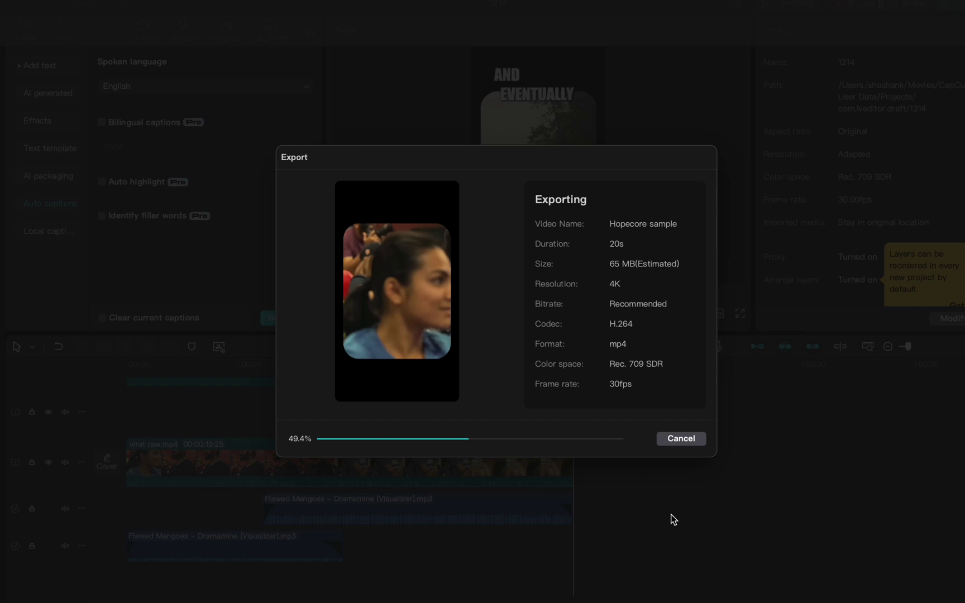